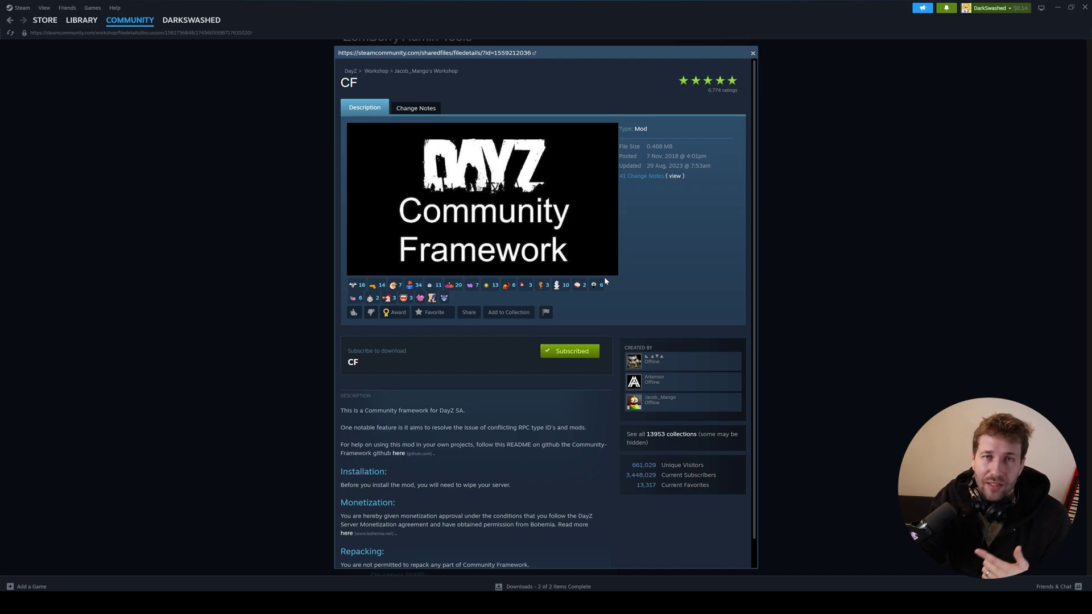
Wipe the existing server by deleting the DayZServer folder from steamapps\common.
drag(340, 485, 526, 488)
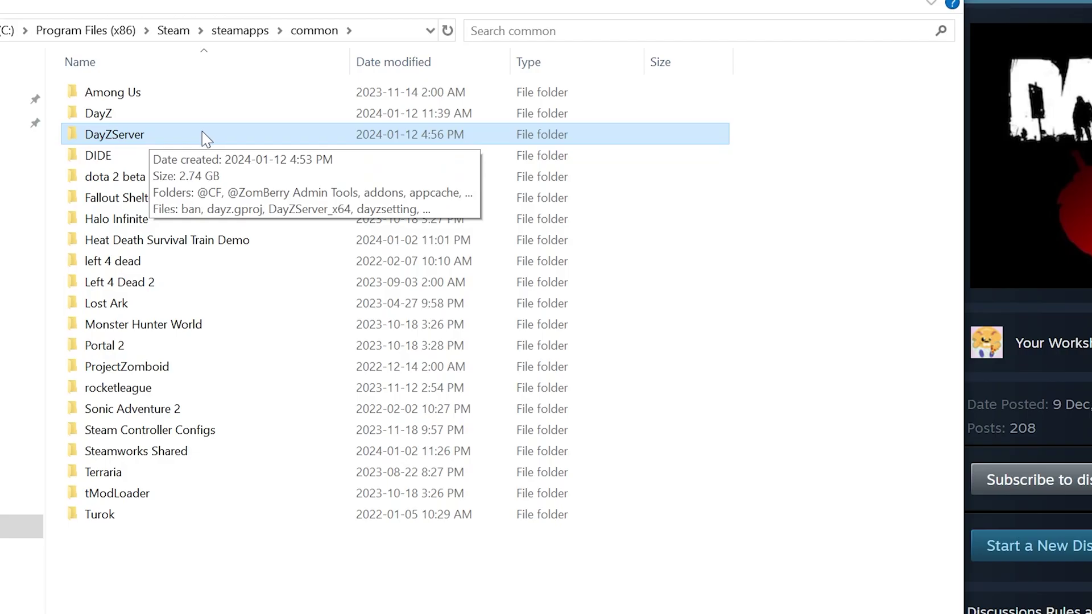
right_click(149, 139)
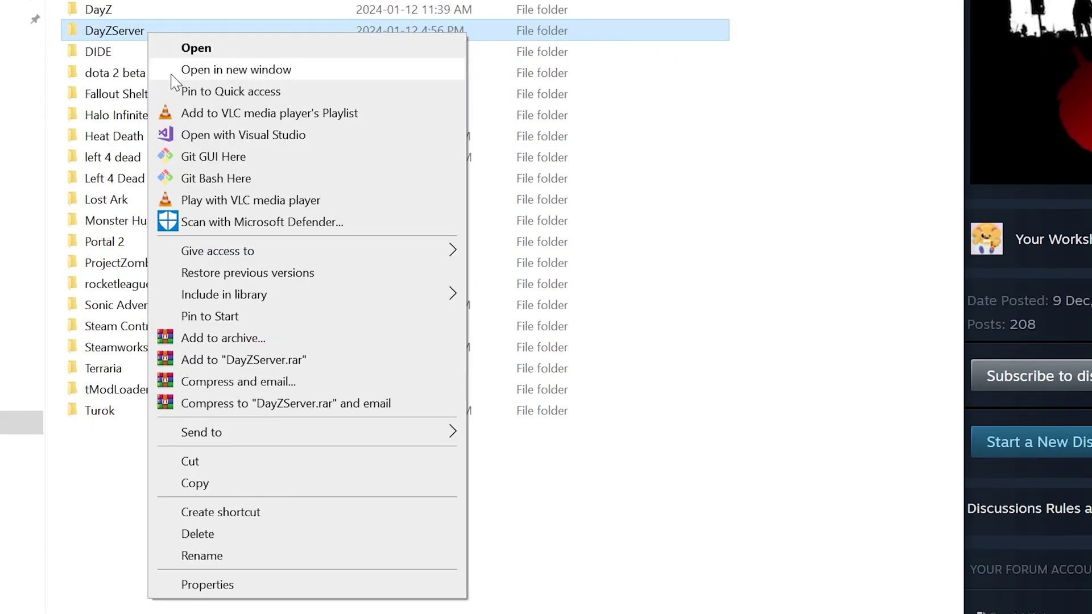
click(299, 538)
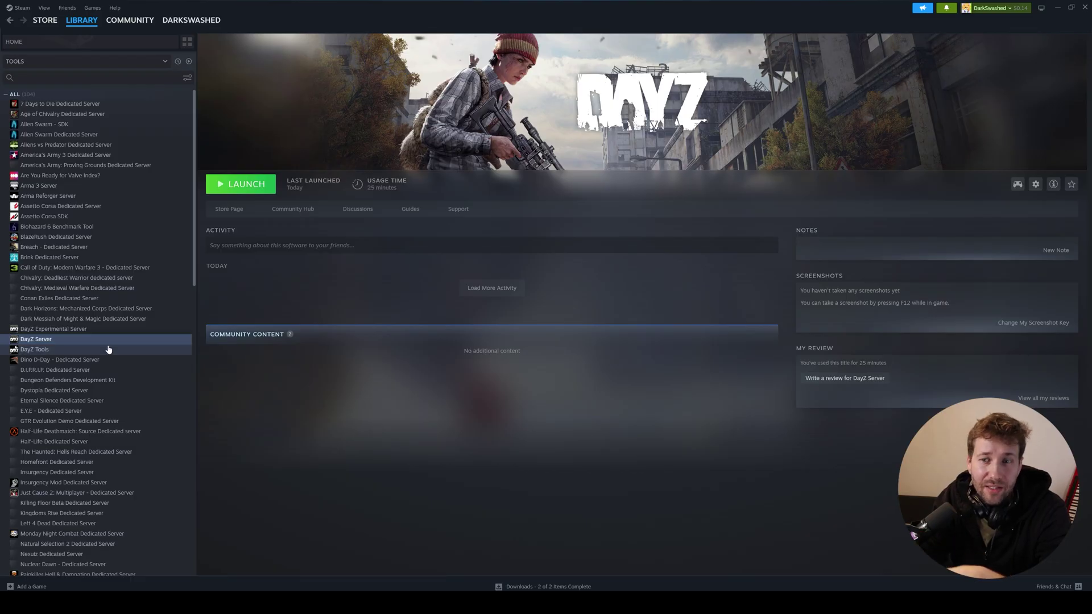
Uninstall DayZ Server from the Steam Library, then open the freshly reinstalled DayZServer folder.
right_click(97, 339)
mouse_move(129, 395)
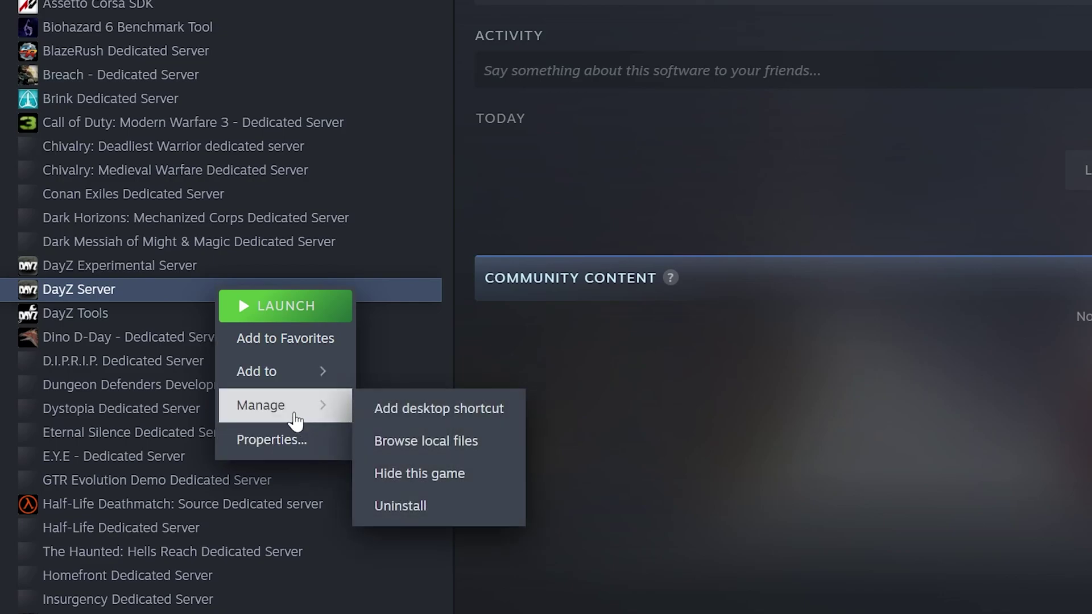
click(429, 512)
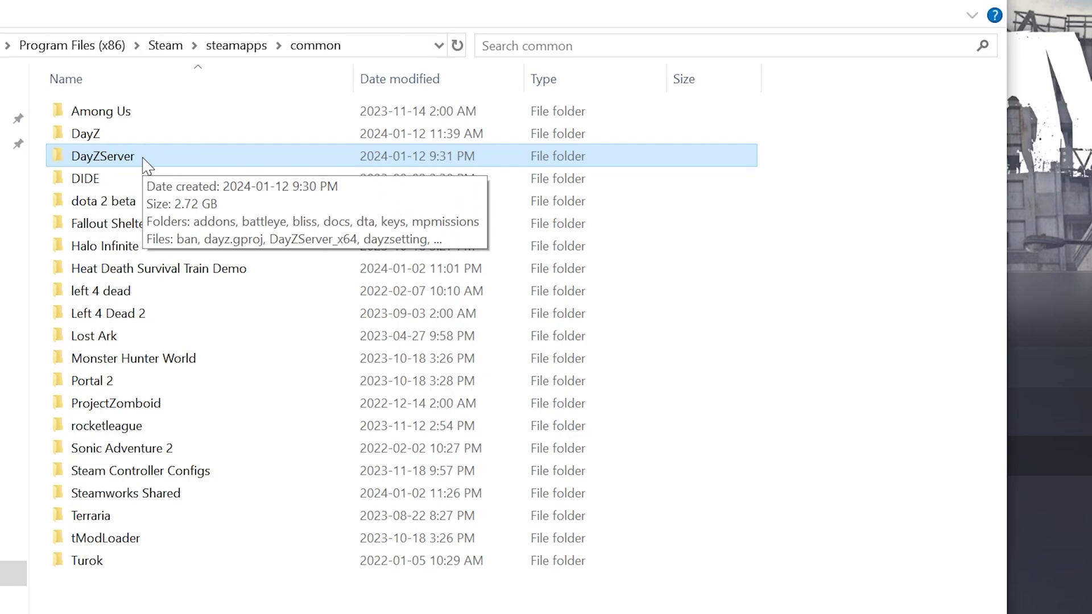
double_click(140, 157)
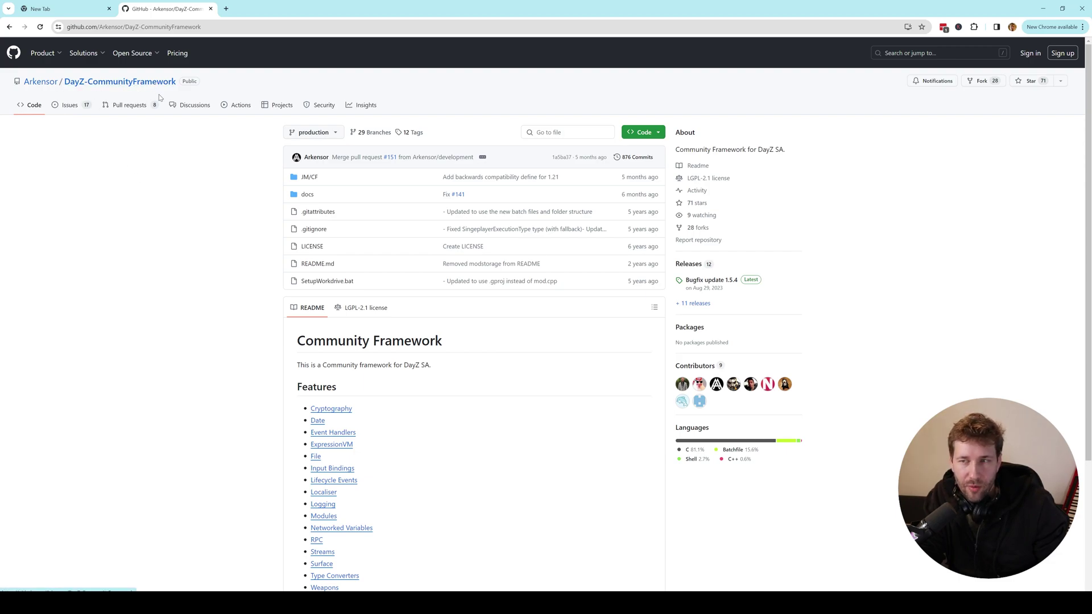
Go to the DayZ-CommunityFramework releases page listing Bugfix update 1.5.4.
click(702, 304)
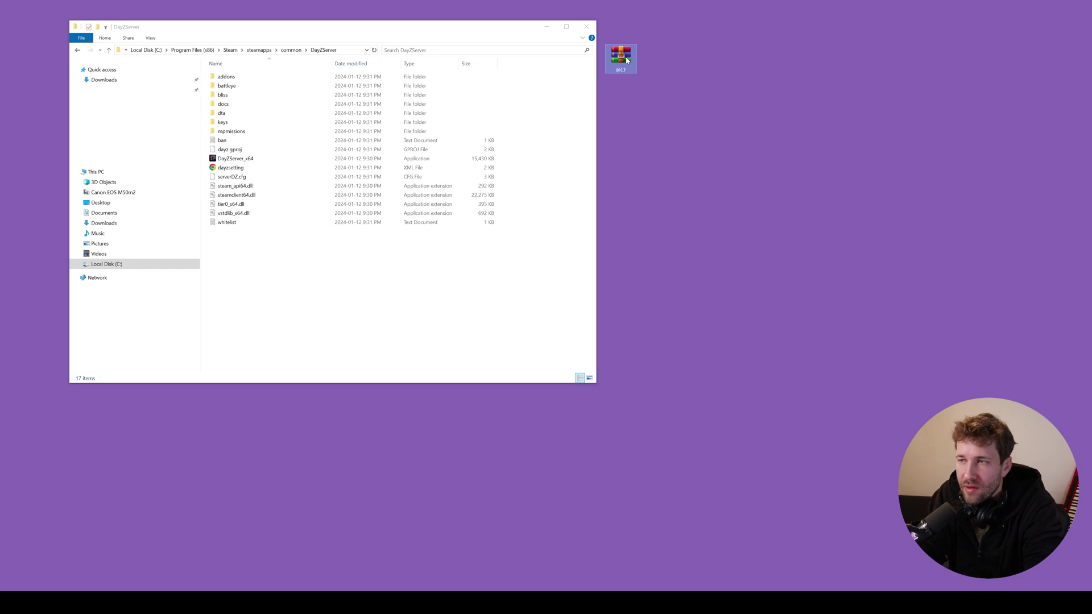
right_click(627, 59)
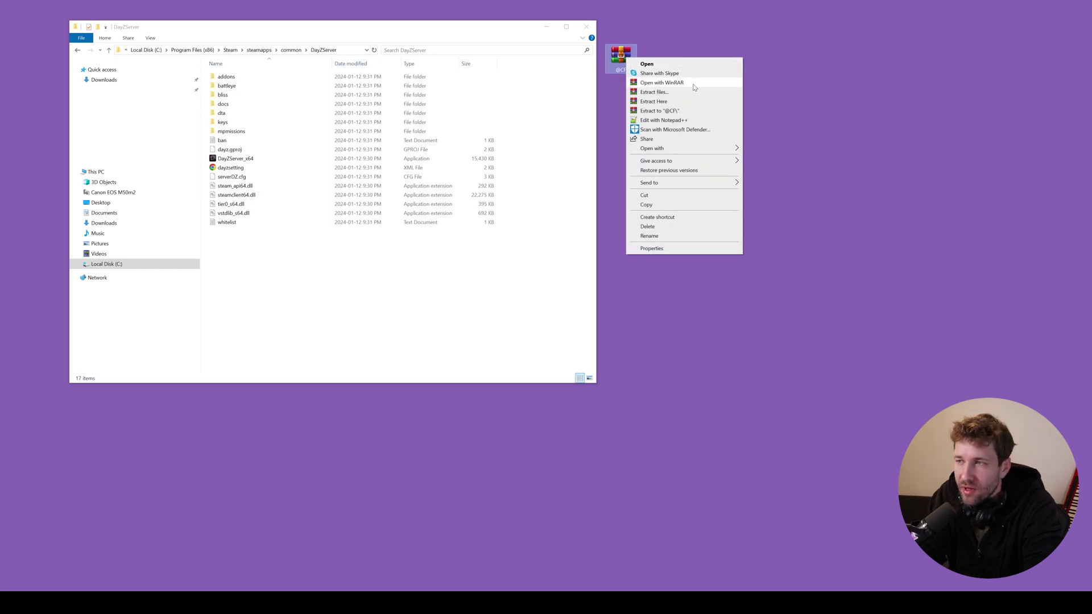
click(689, 109)
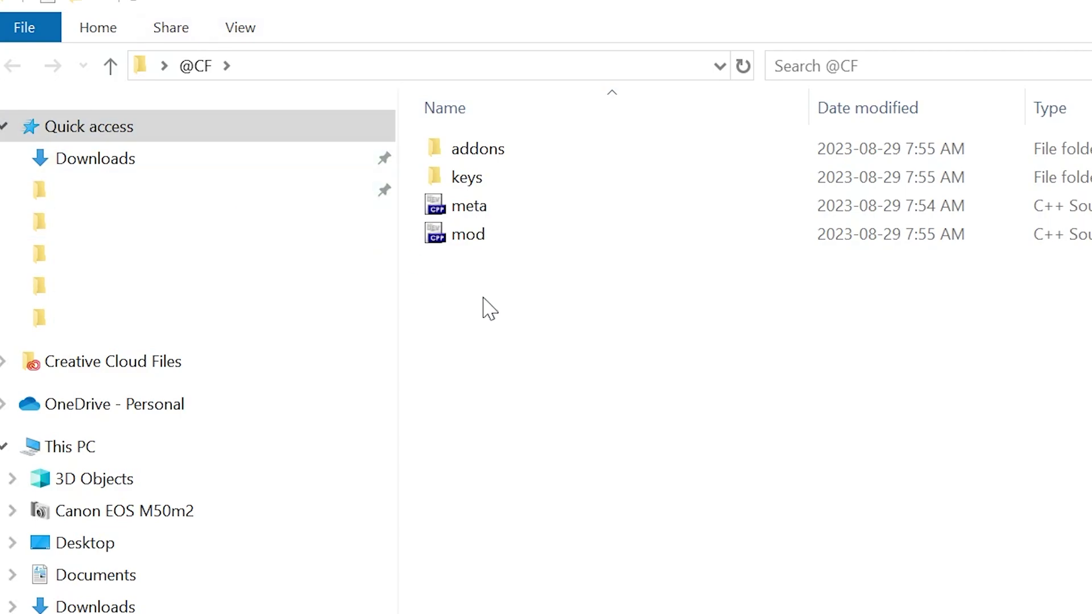
drag(766, 188, 747, 127)
drag(431, 108, 434, 114)
click(561, 432)
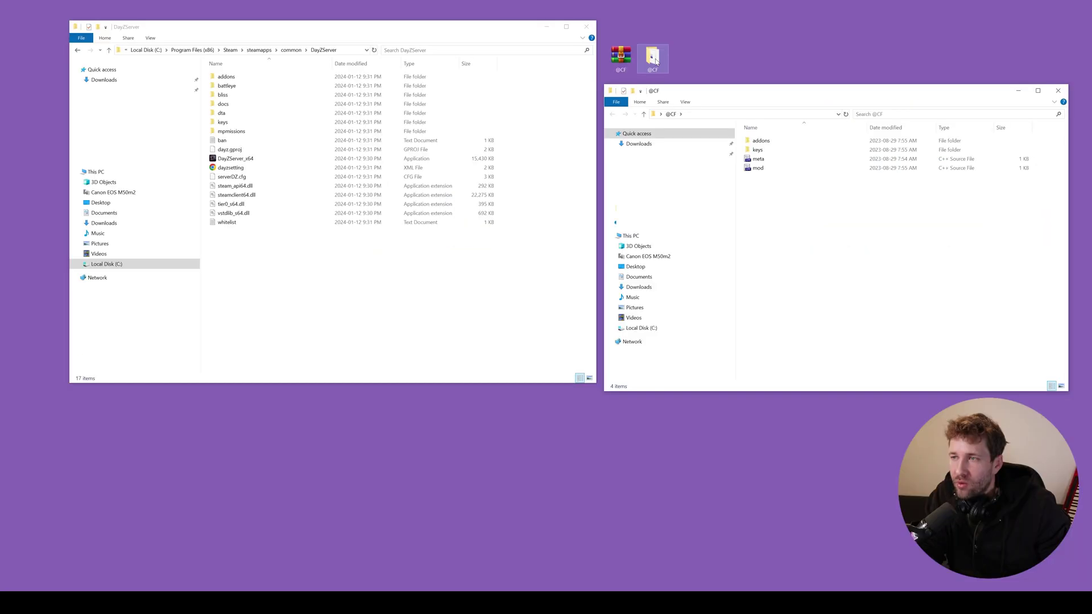
click(653, 57)
drag(652, 57, 251, 273)
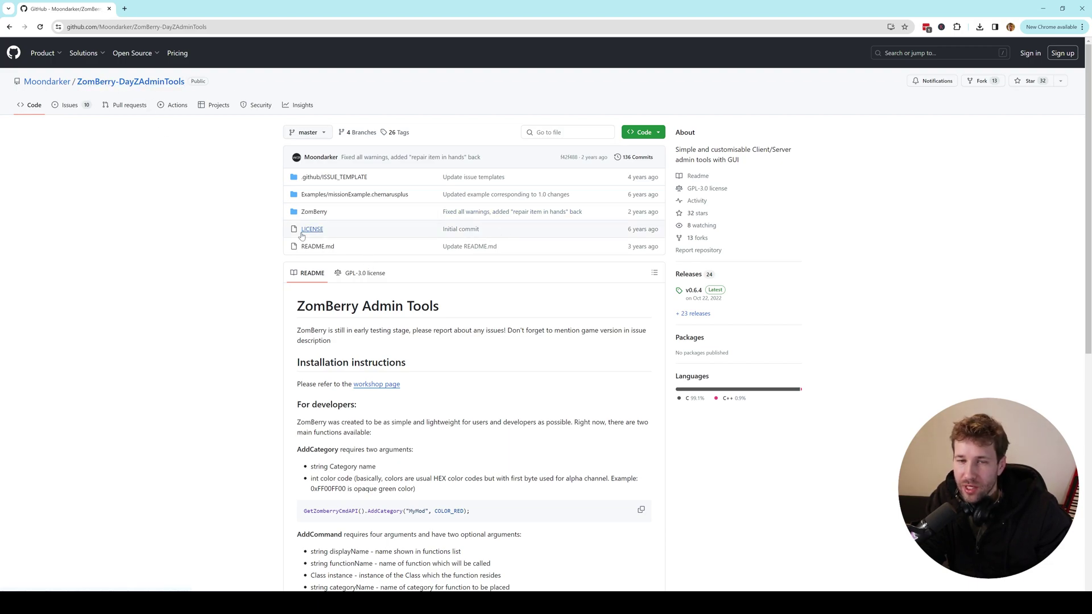
Go to the ZomBerry-DayZAdminTools releases page listing v0.6.4.
click(694, 313)
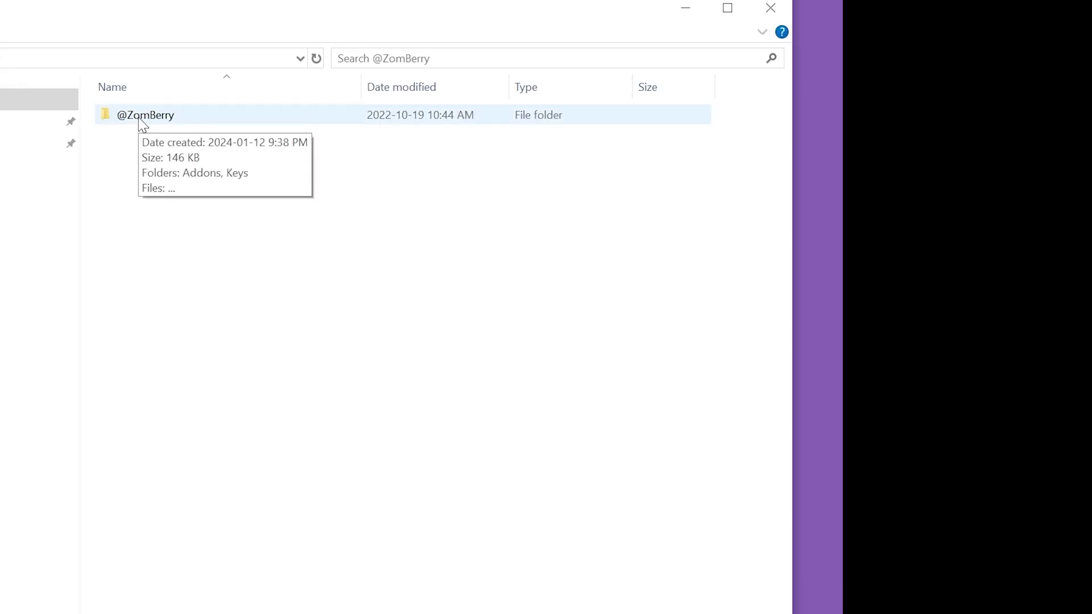
double_click(142, 118)
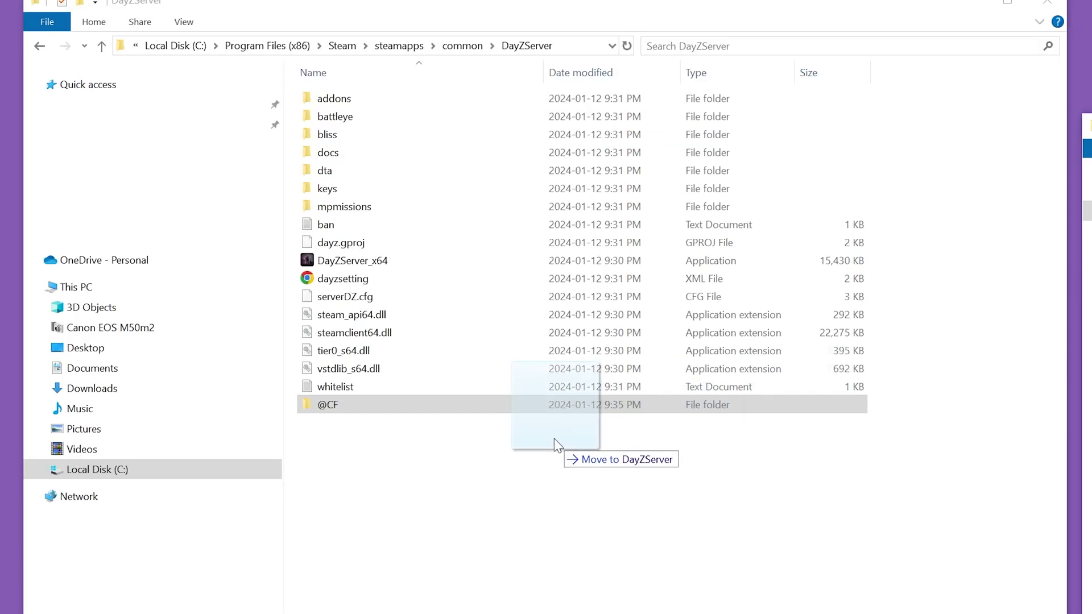
drag(543, 443, 378, 477)
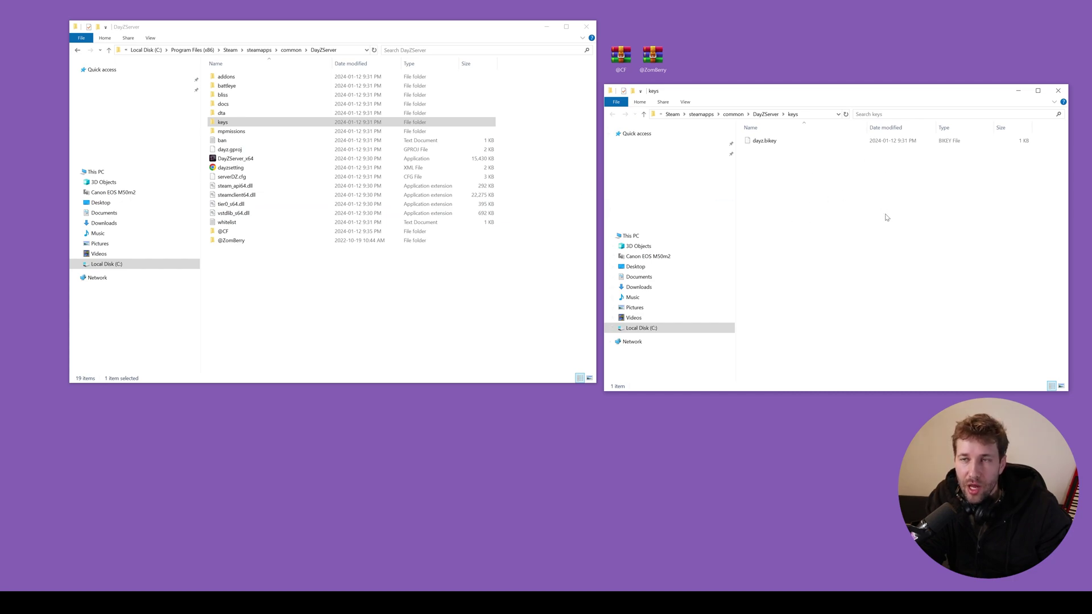
click(546, 285)
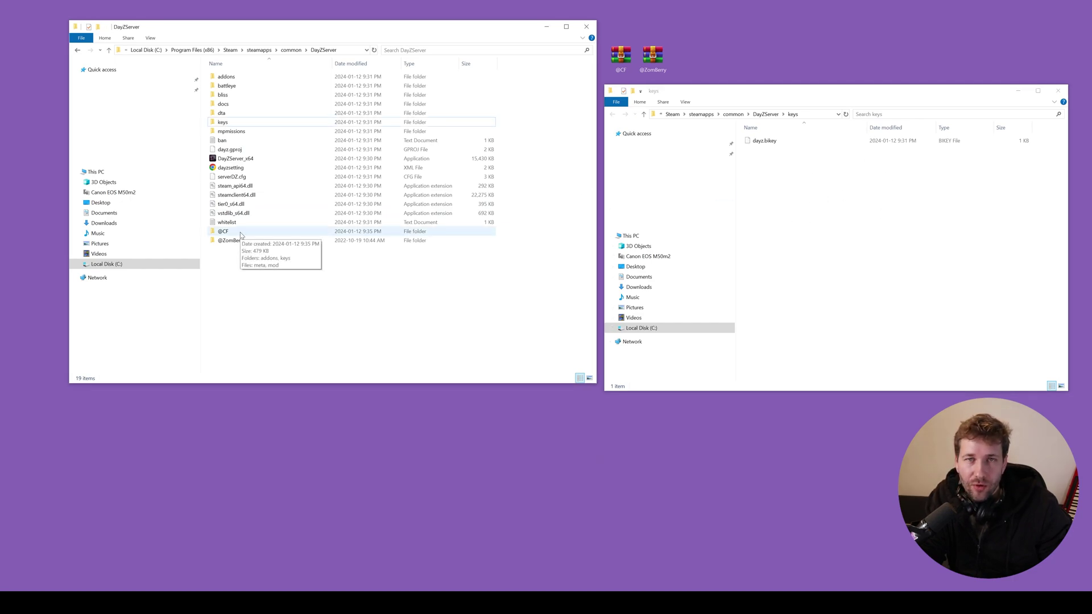
double_click(223, 232)
double_click(224, 87)
click(246, 80)
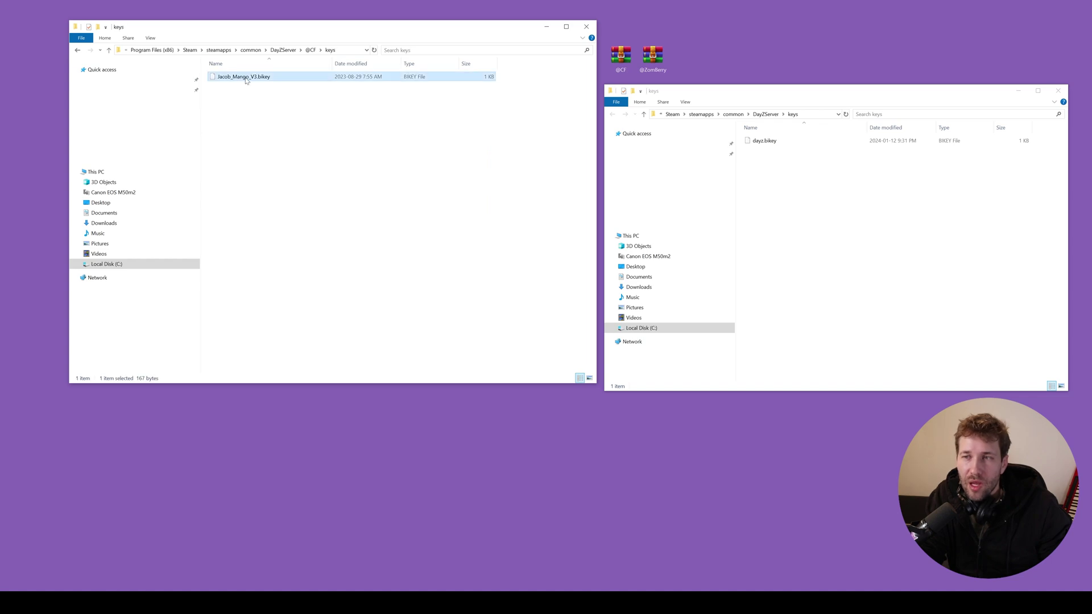
right_click(246, 80)
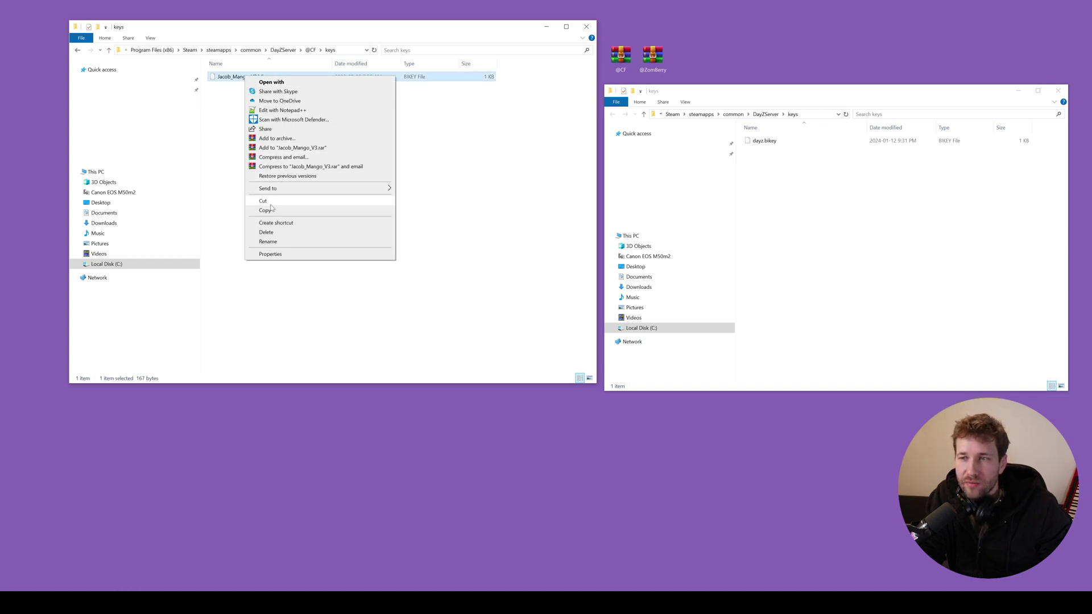
click(305, 210)
click(808, 191)
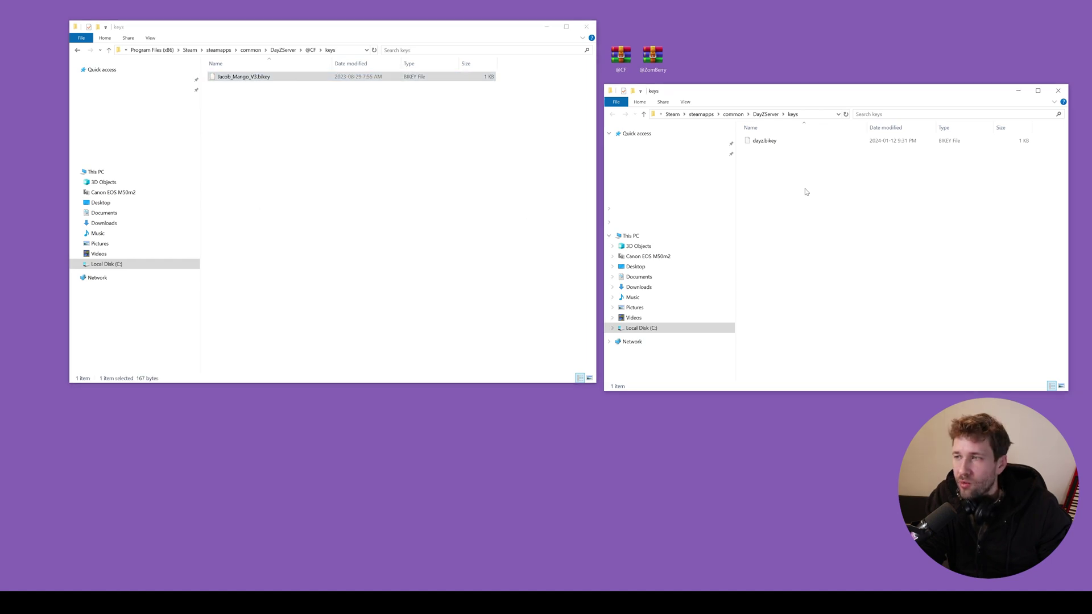
right_click(778, 168)
click(830, 225)
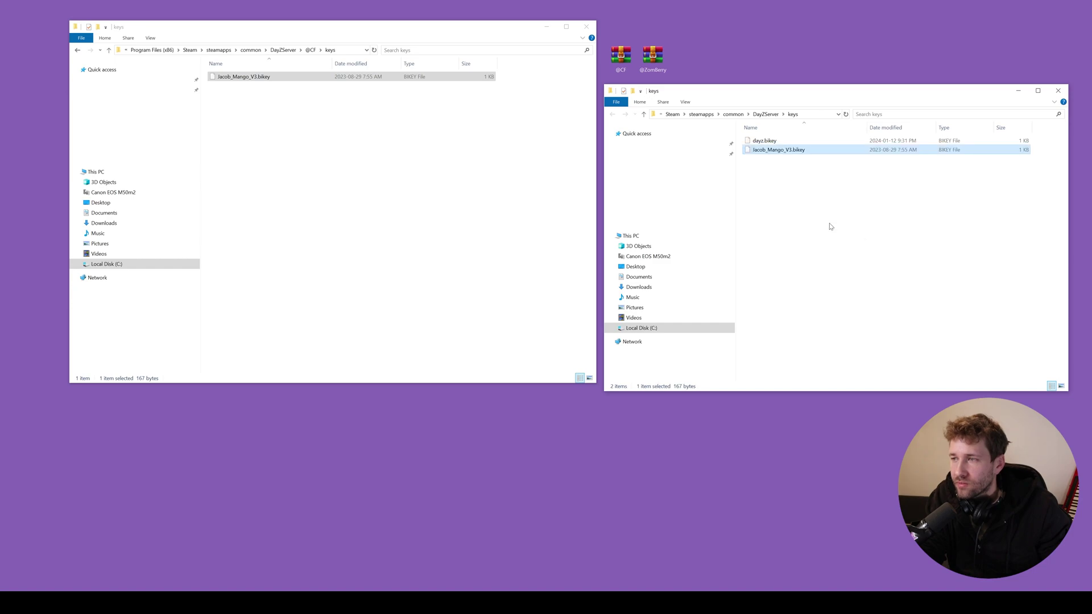
click(830, 226)
click(282, 51)
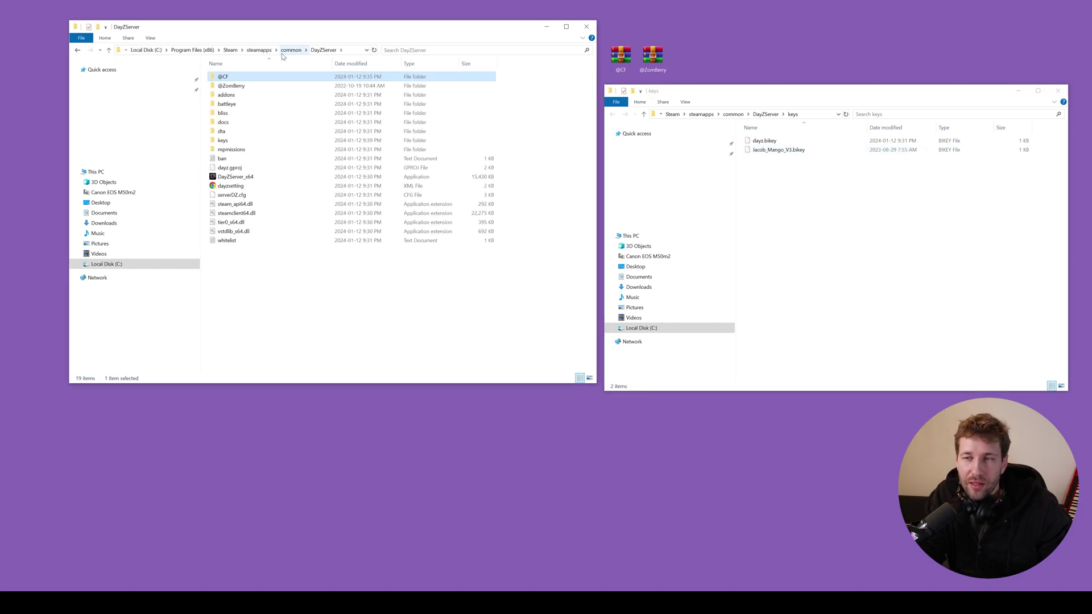
double_click(231, 86)
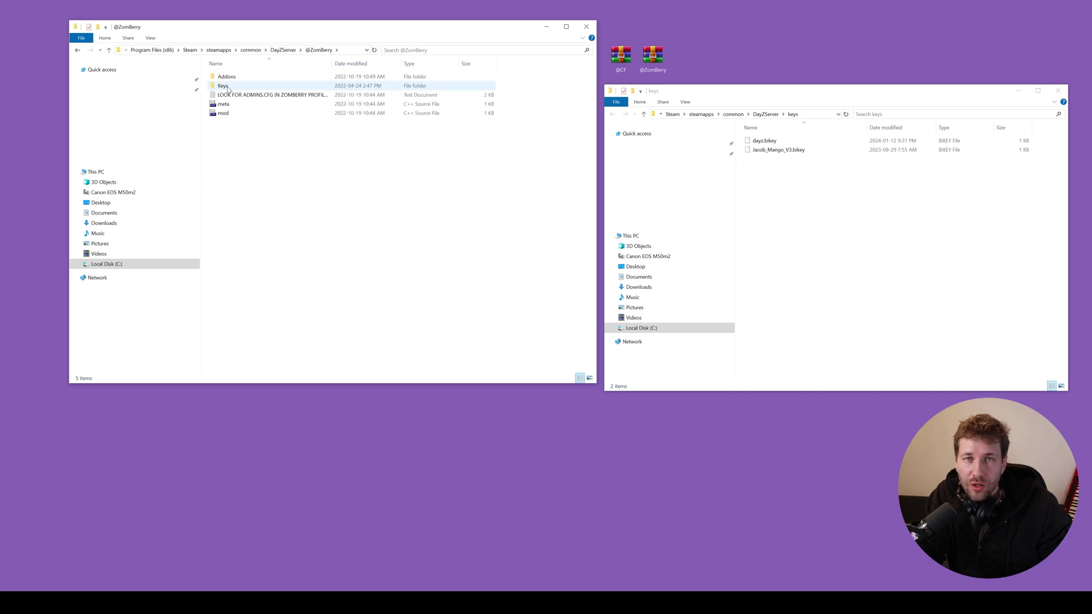
double_click(227, 87)
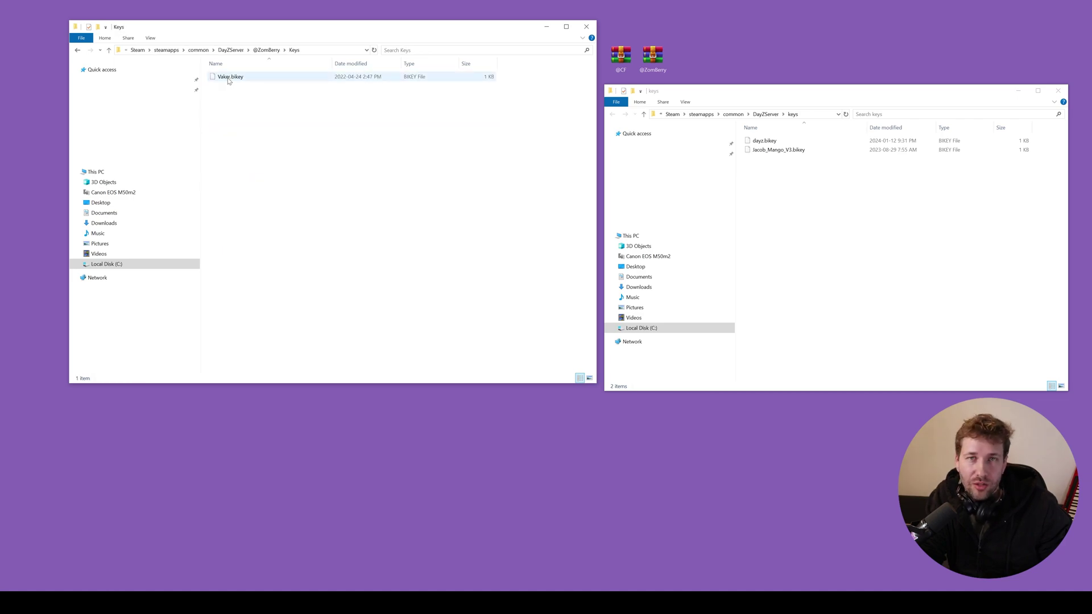
click(229, 81)
right_click(228, 81)
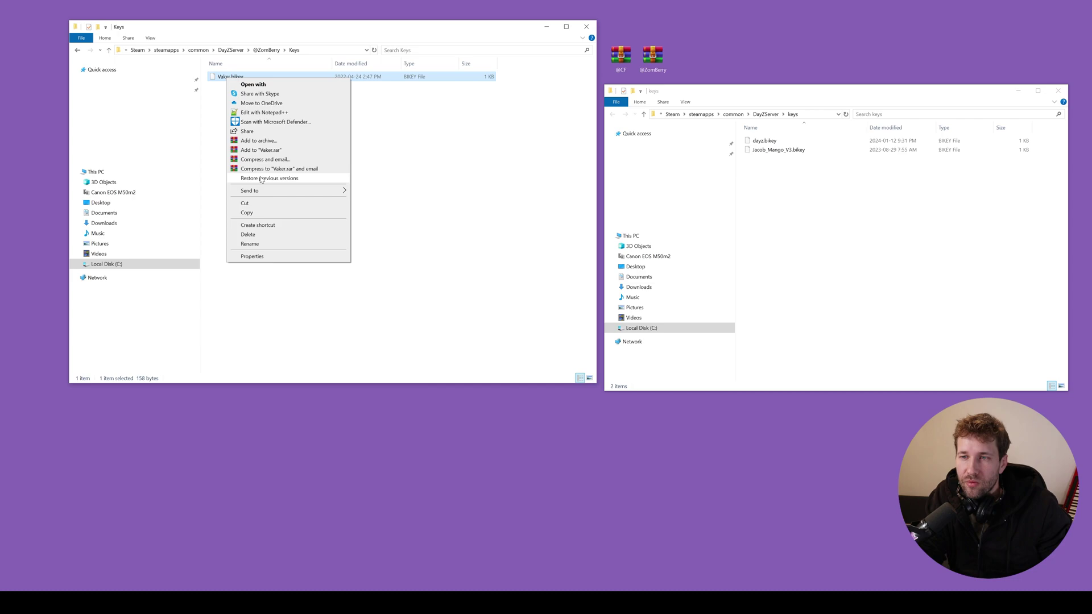
click(255, 214)
click(794, 214)
right_click(787, 178)
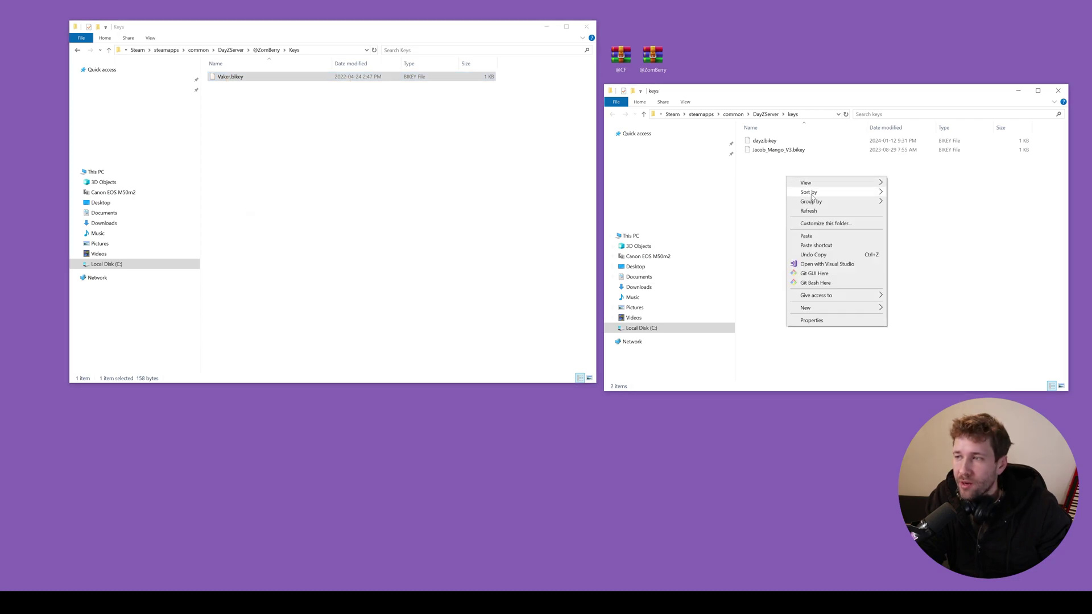
click(819, 235)
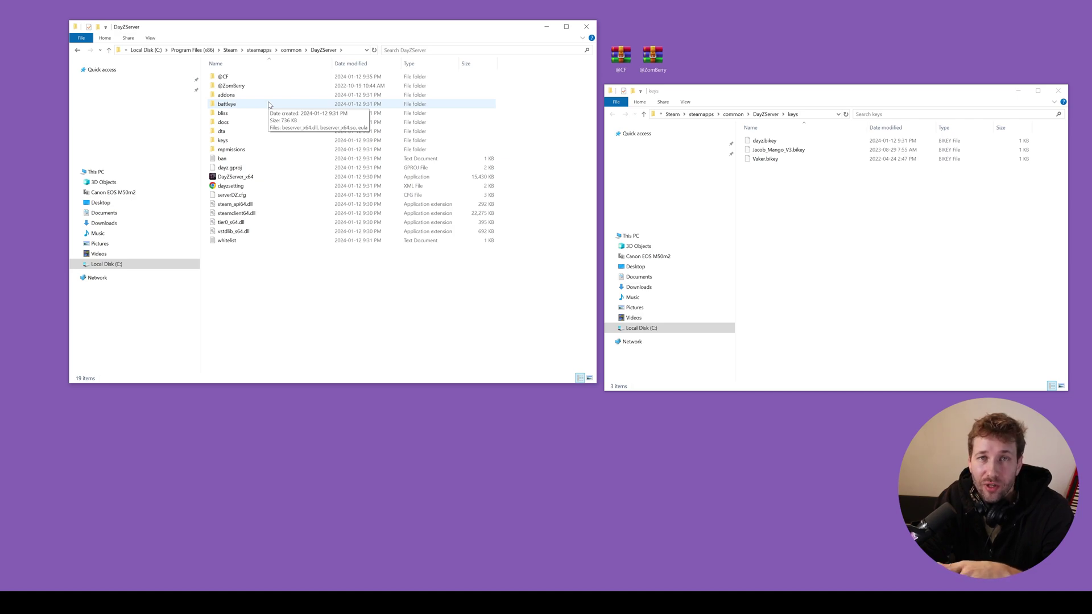
click(258, 178)
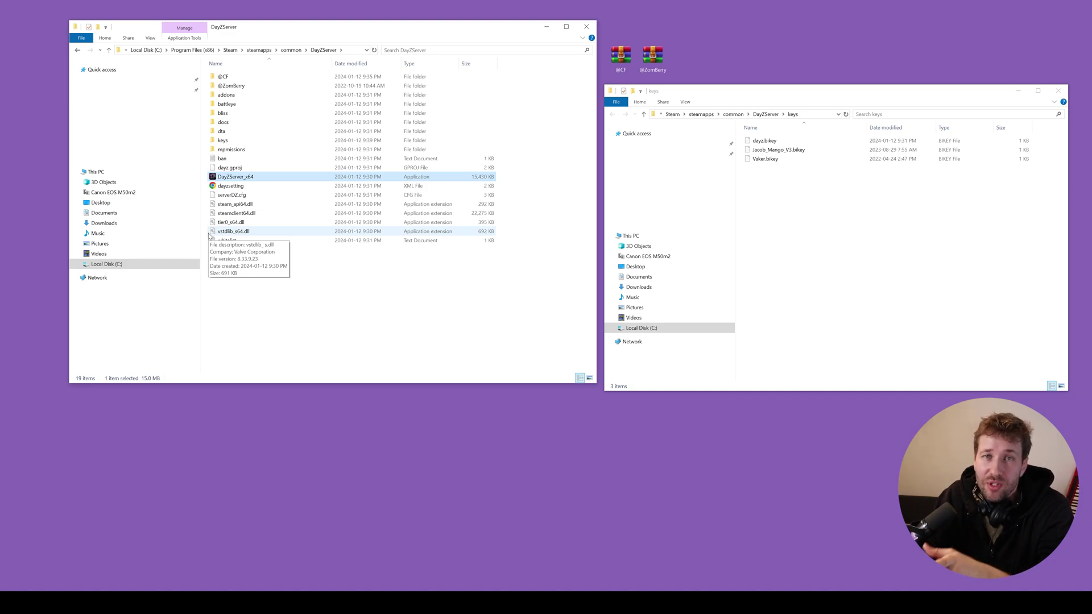
click(276, 282)
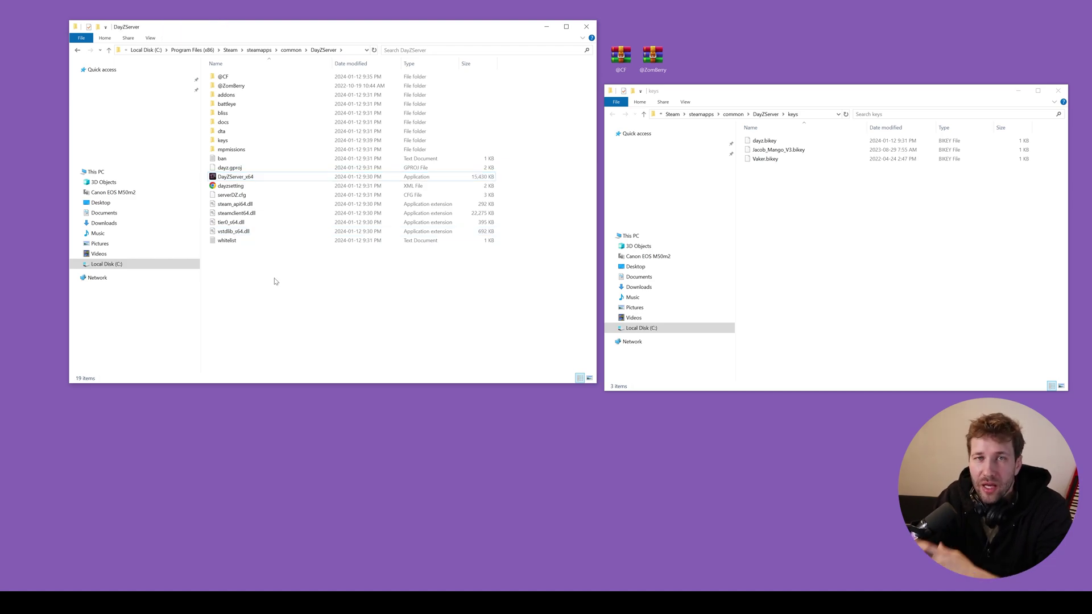
Create a new text document named launch in the DayZServer folder.
right_click(235, 257)
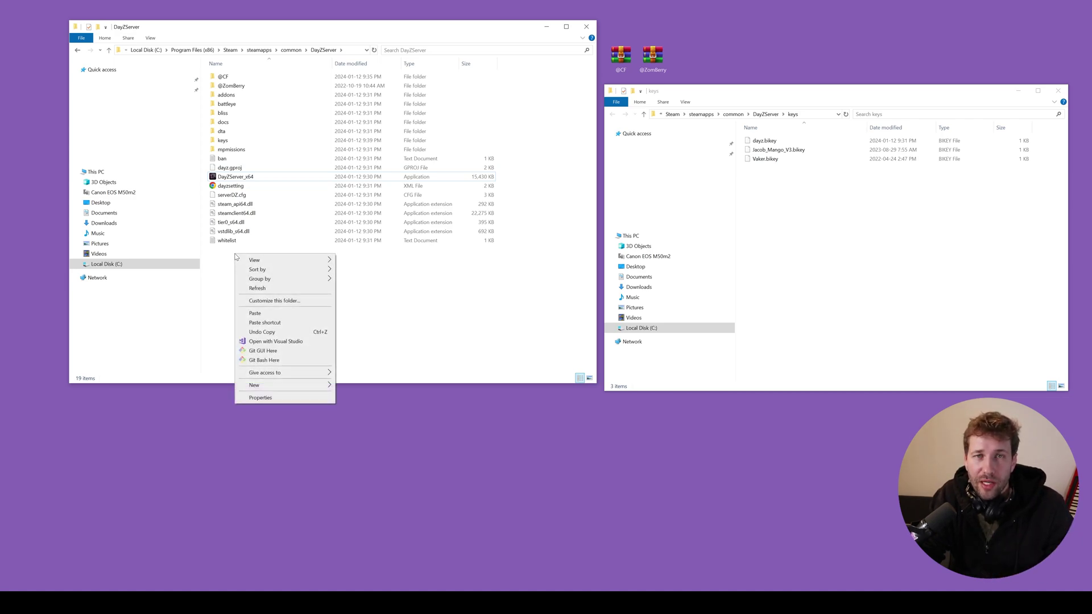
mouse_move(298, 385)
click(385, 493)
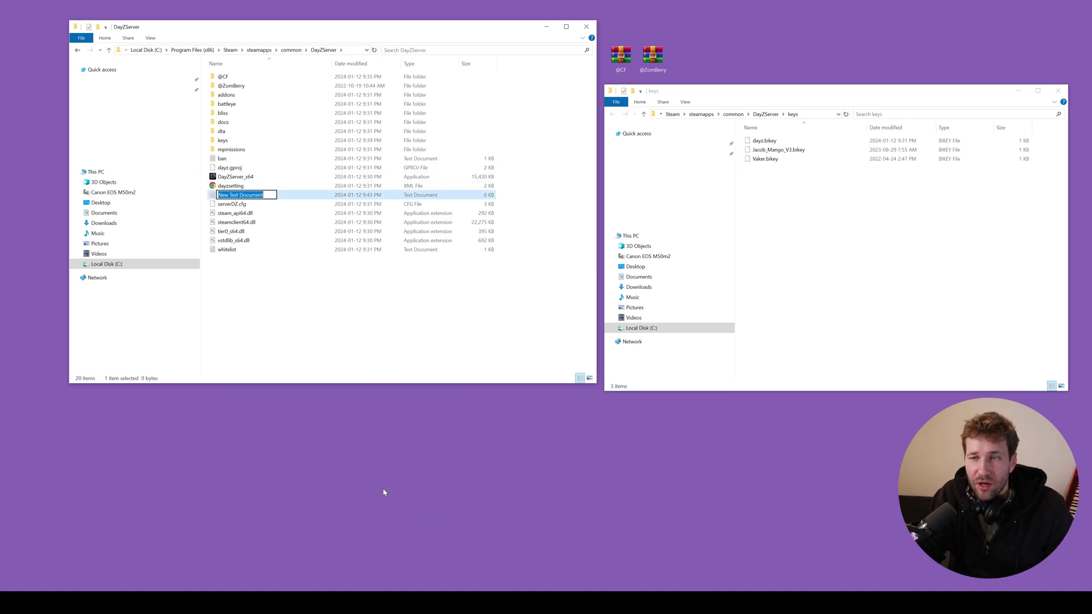
text(launch)
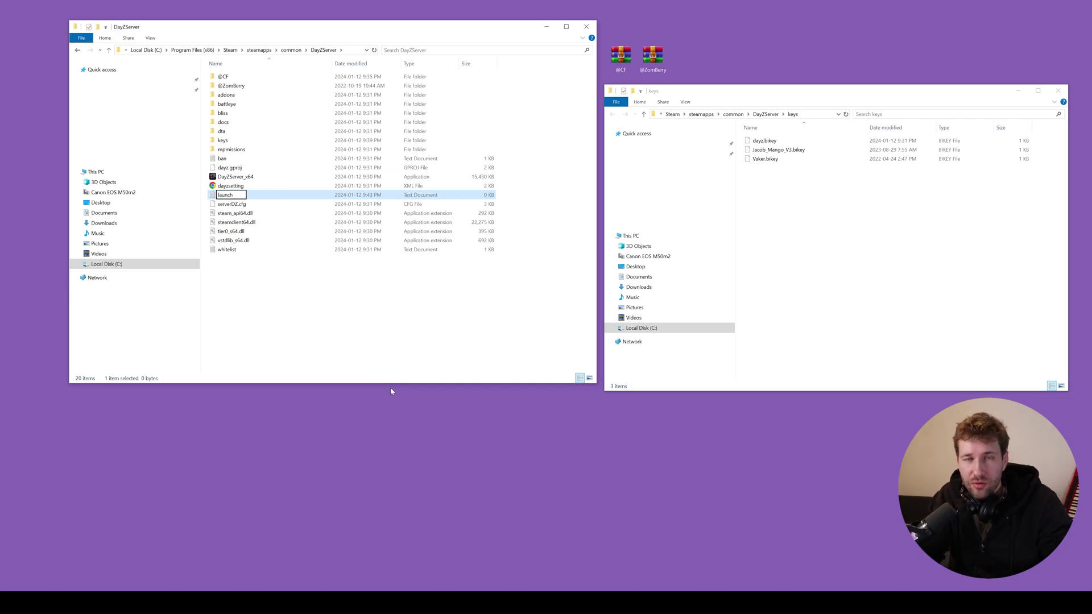
key(Return)
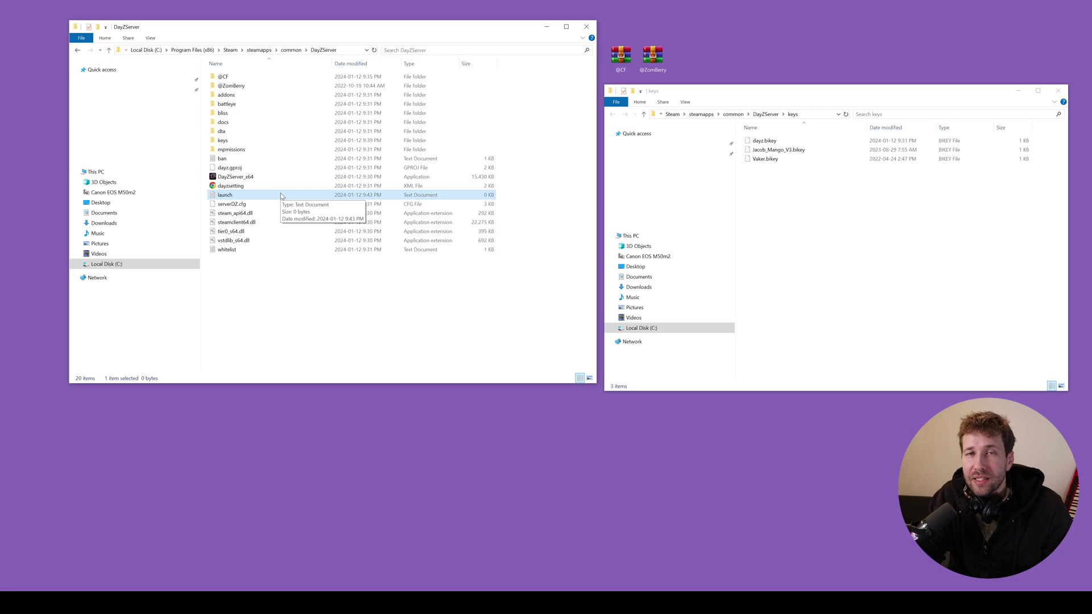
Open the launch file in Notepad++ instead of plain Notepad.
double_click(281, 195)
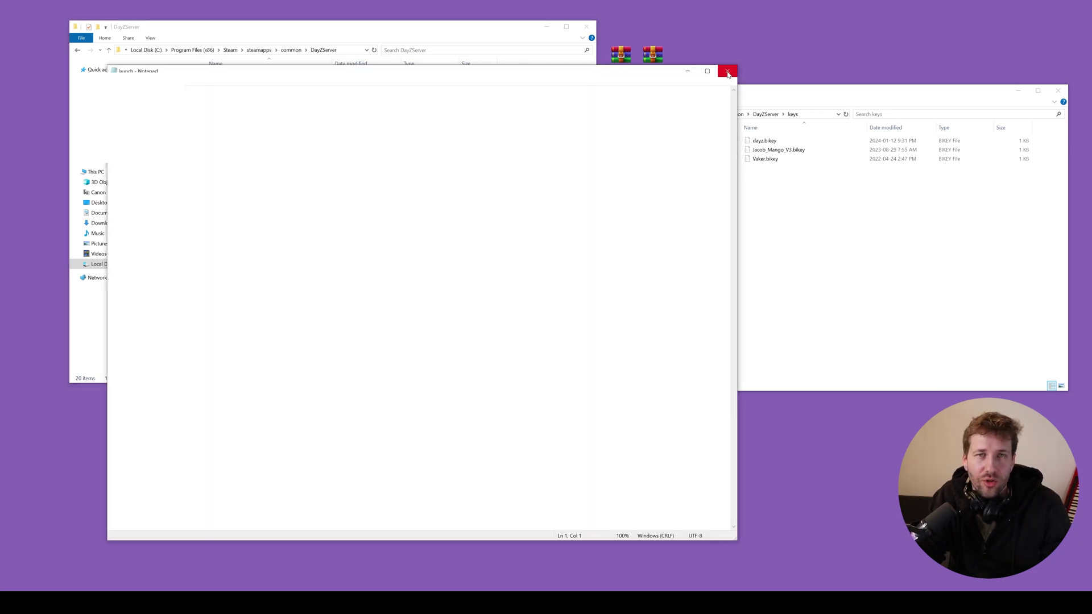
click(727, 72)
right_click(233, 195)
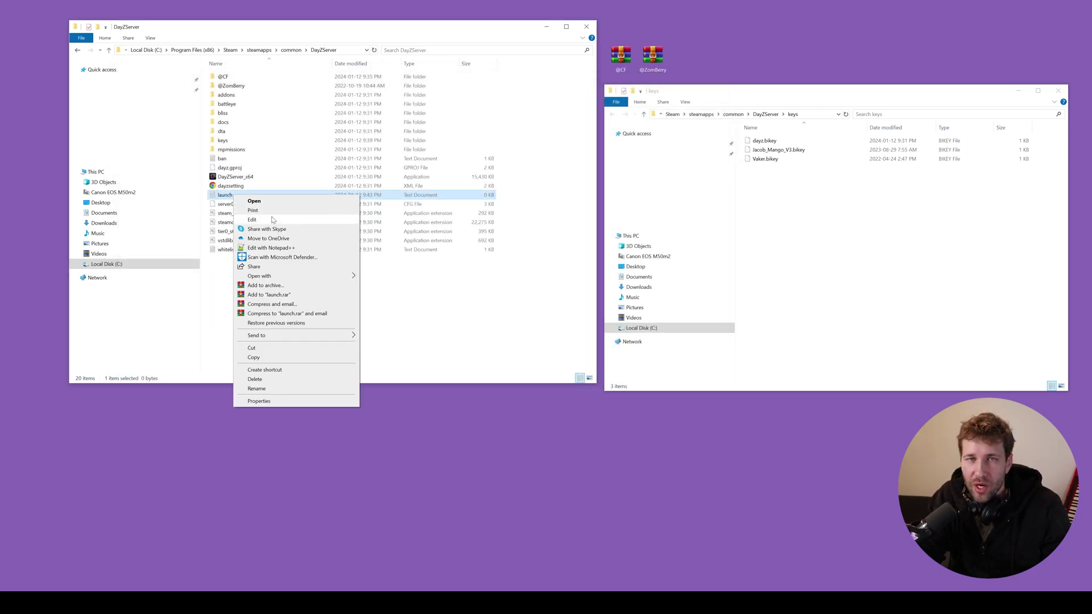
click(304, 248)
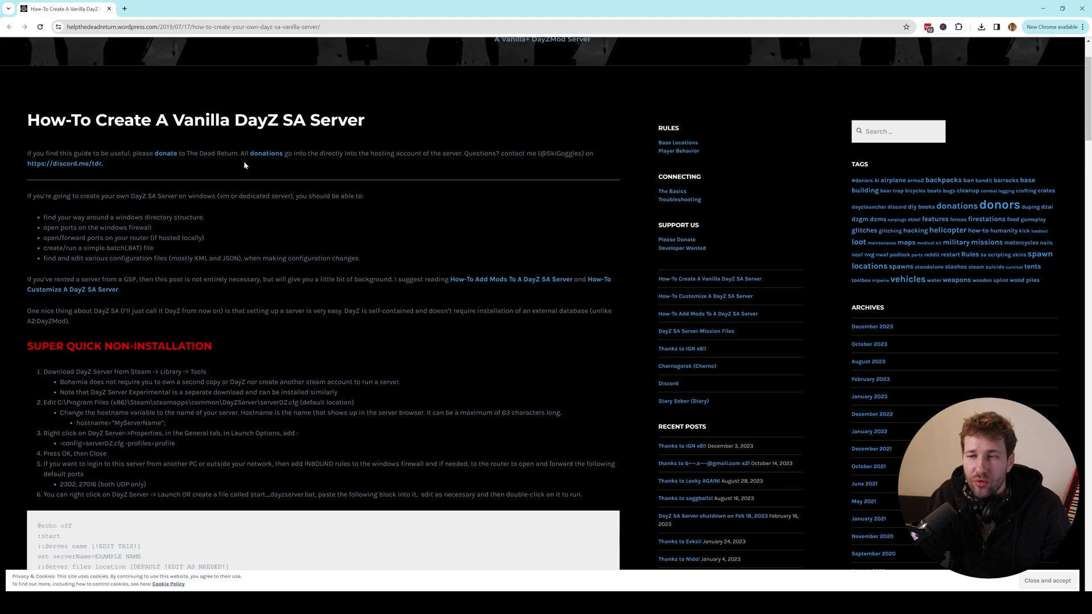
scroll(245, 165, down, 7)
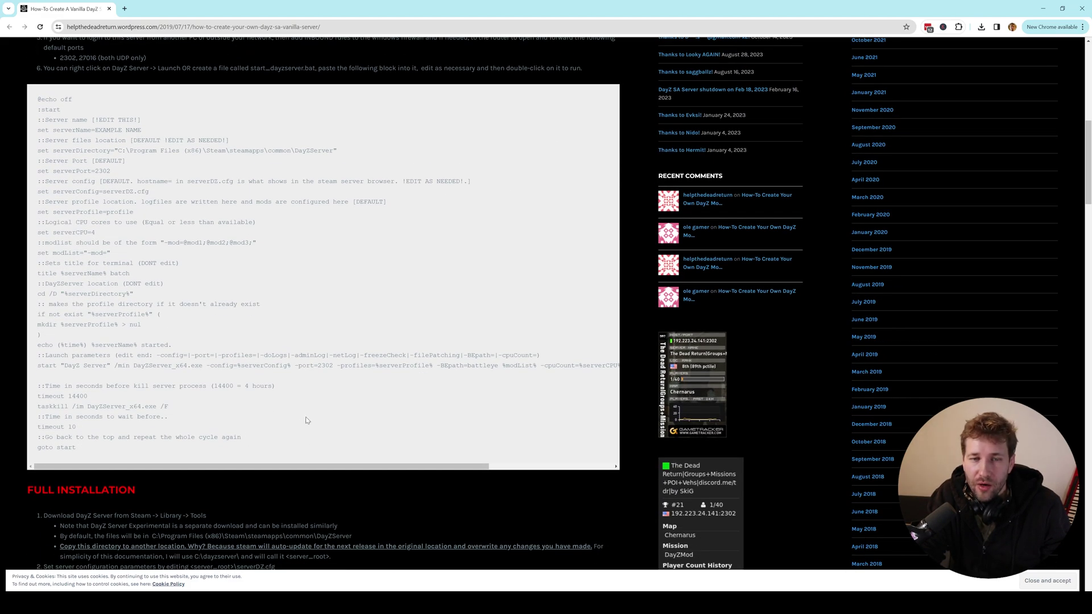
drag(90, 447, 36, 99)
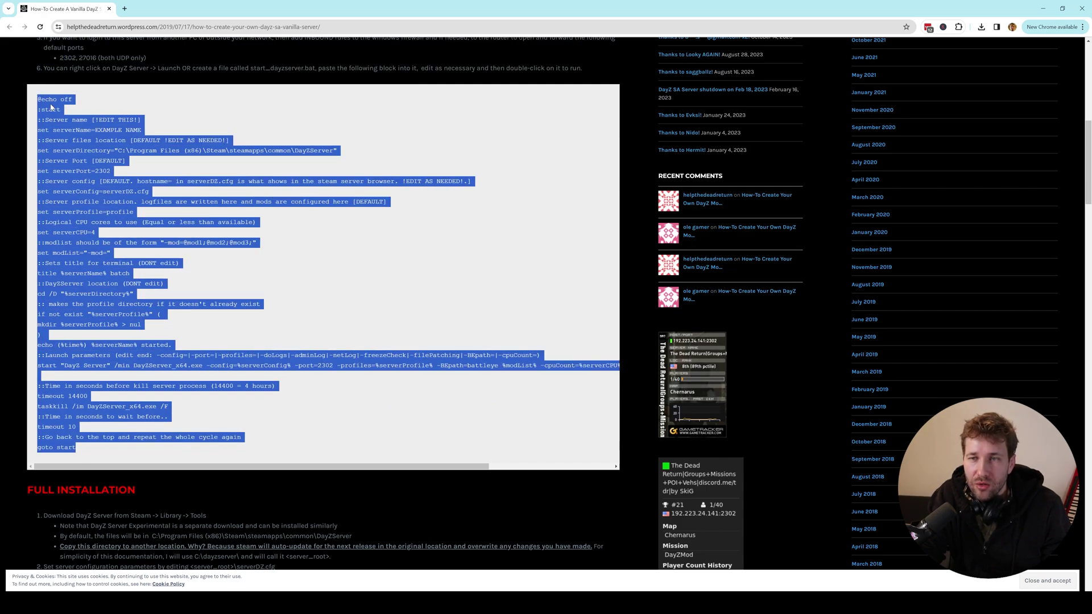
Copy the guide's batch script and paste it into the empty launch file.
right_click(50, 102)
click(95, 109)
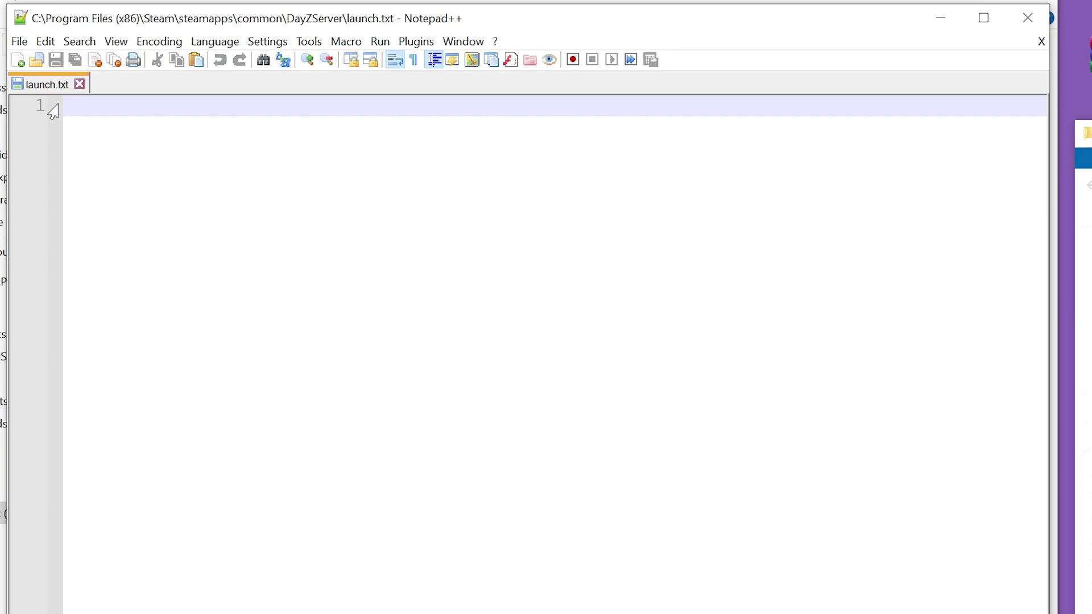
right_click(100, 132)
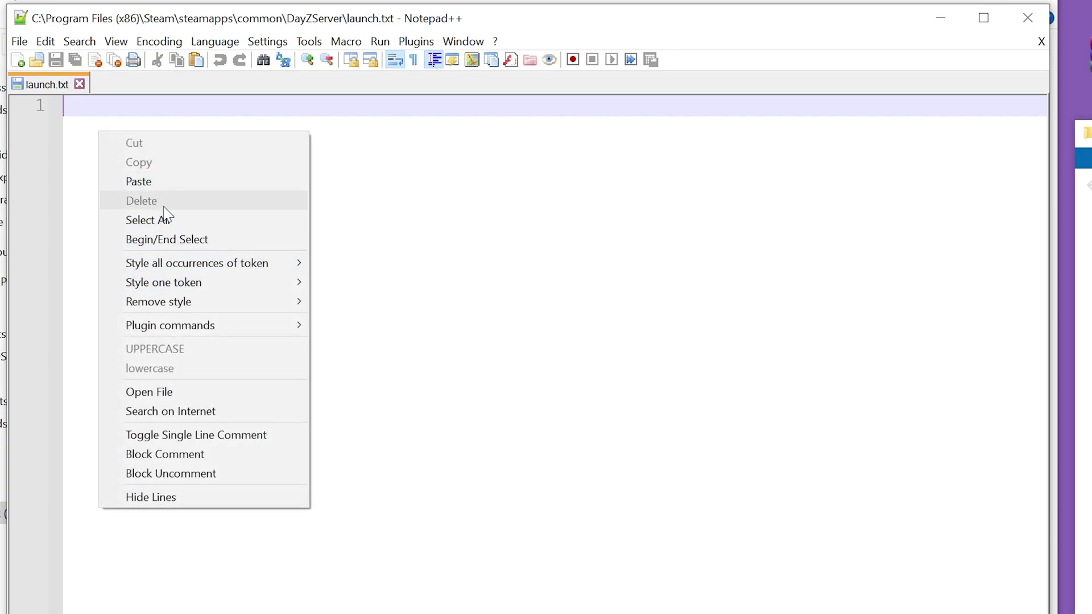
click(156, 182)
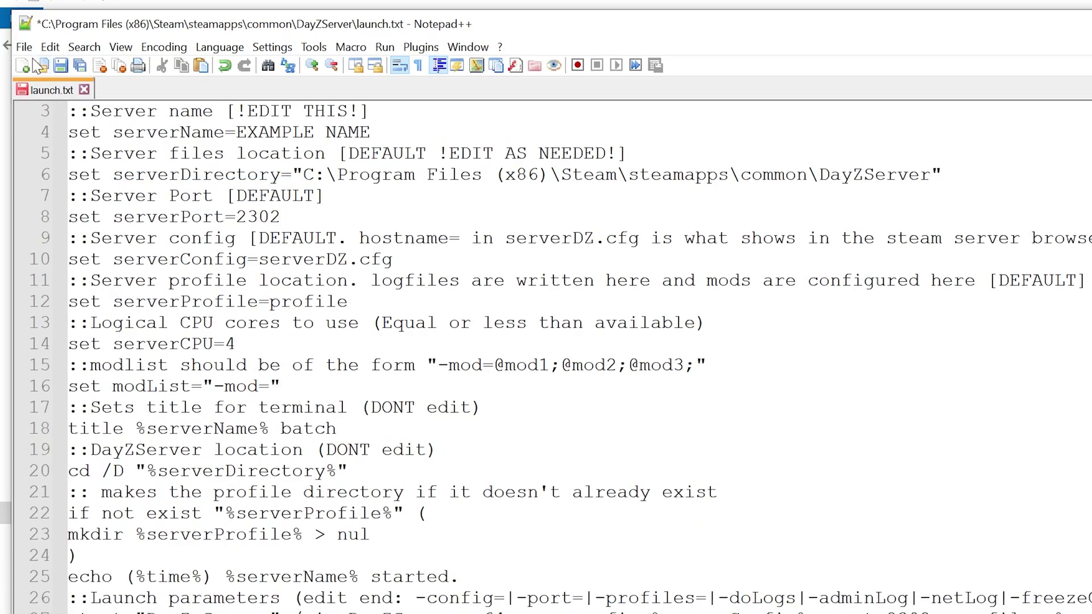
Save launch with the Batch file type so it becomes launch.bat.
click(23, 47)
click(105, 205)
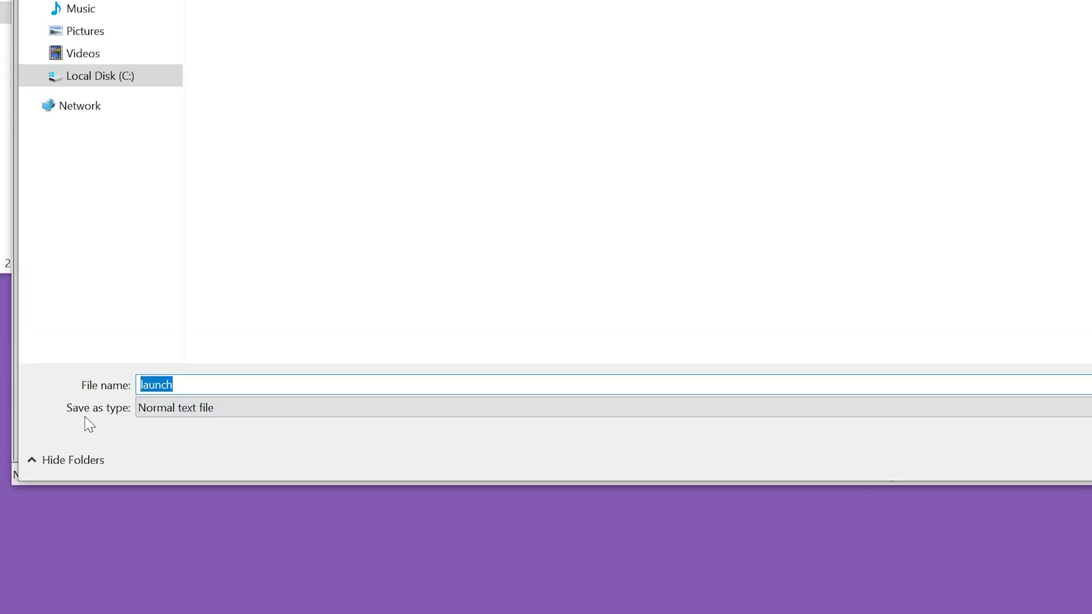
click(180, 414)
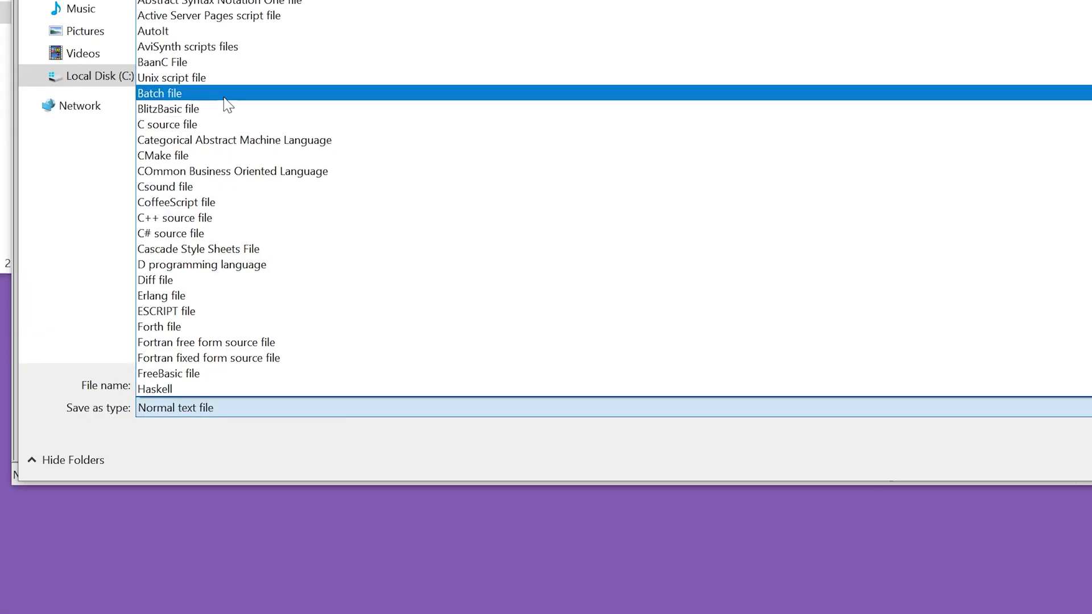
click(191, 94)
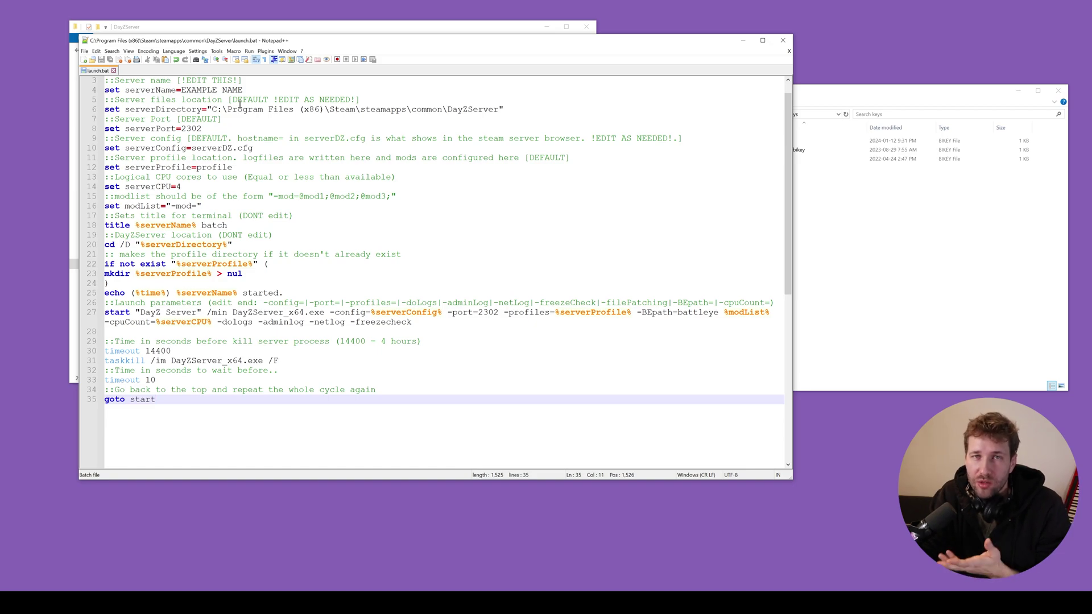
drag(181, 89, 247, 89)
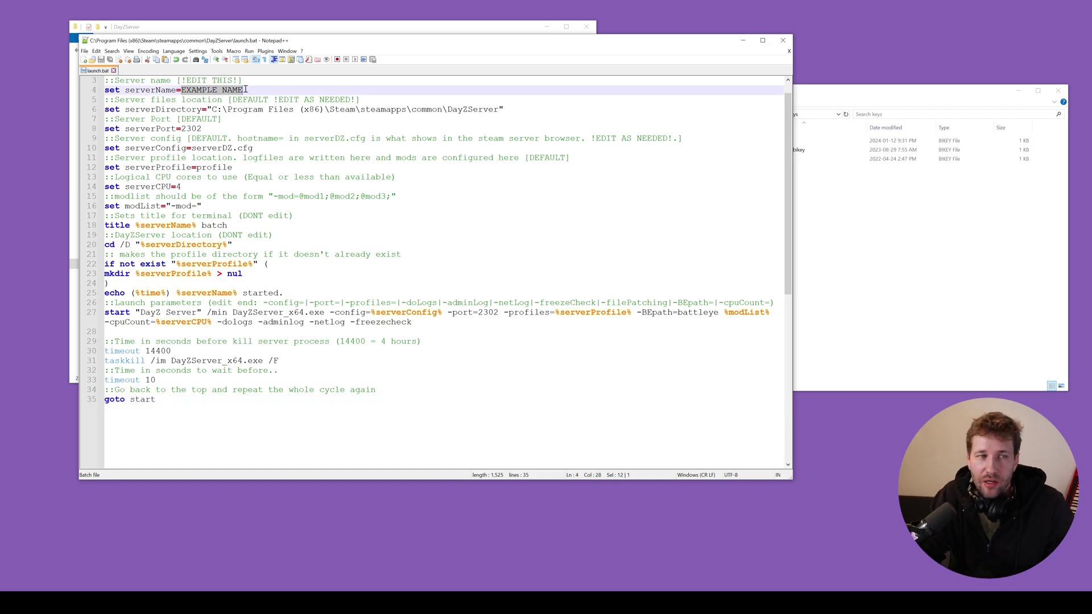
key(ctrl+v)
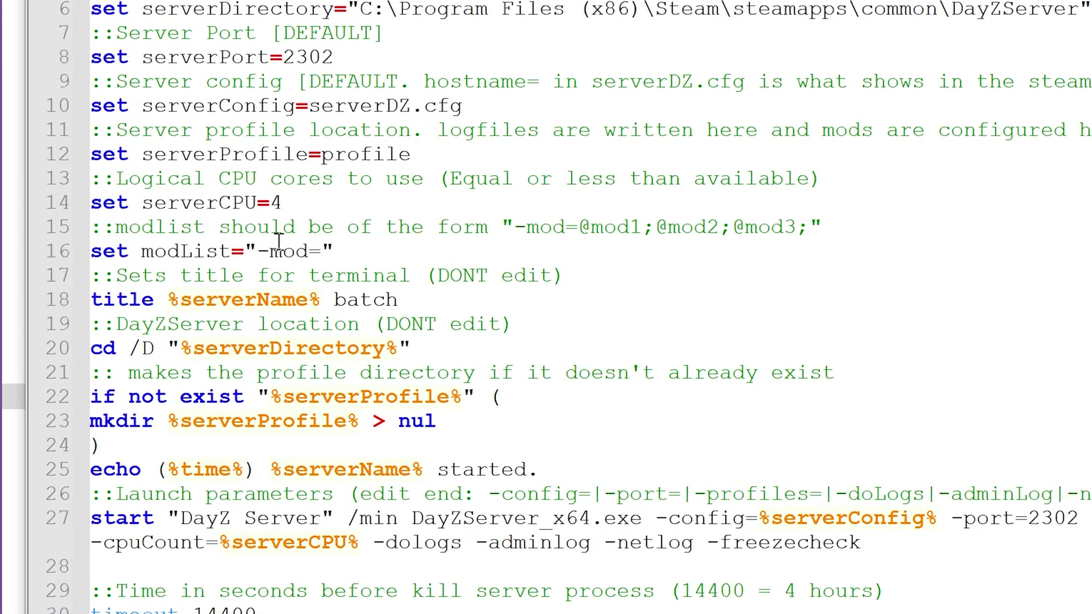
click(321, 251)
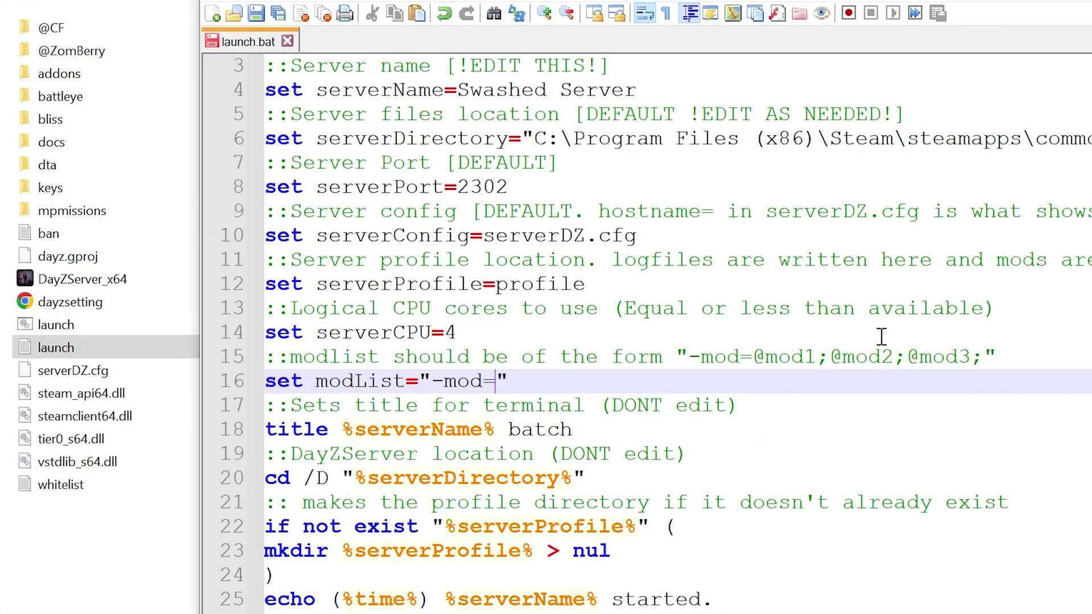
drag(753, 356, 817, 358)
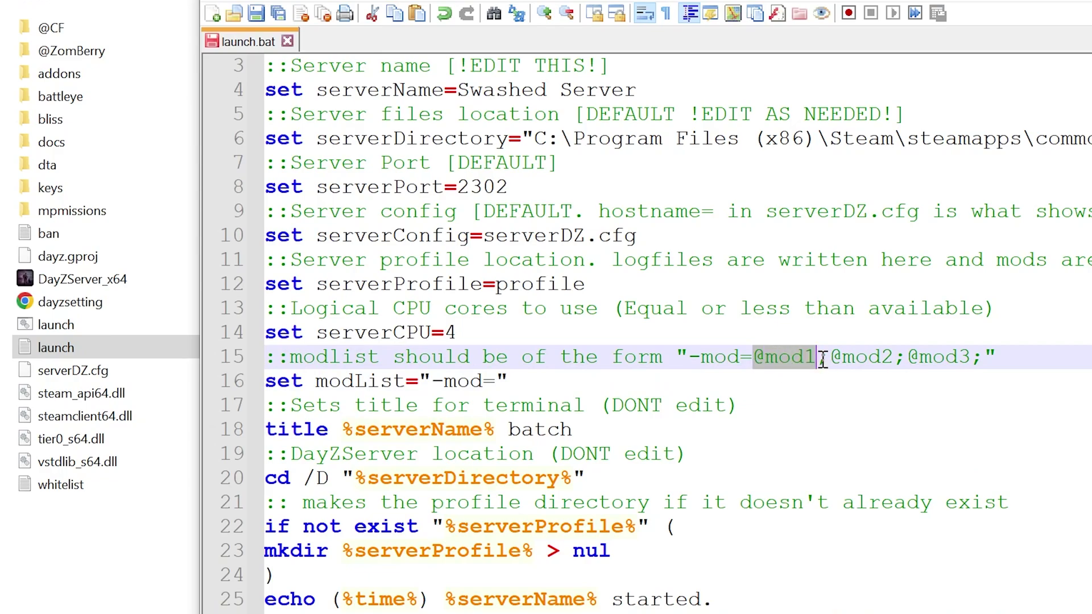
click(819, 357)
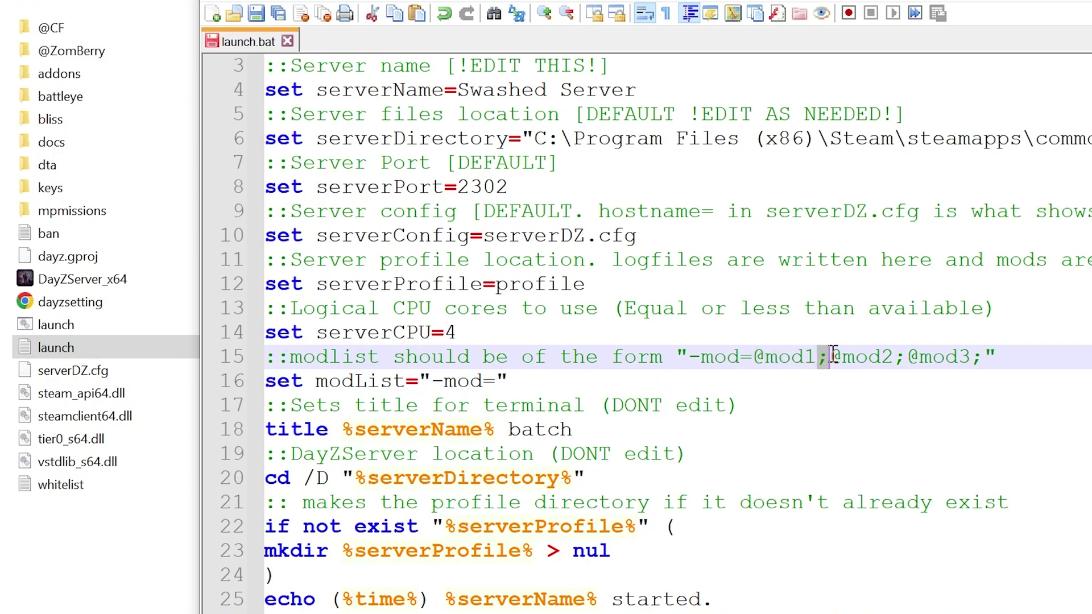
drag(830, 357, 894, 359)
click(957, 357)
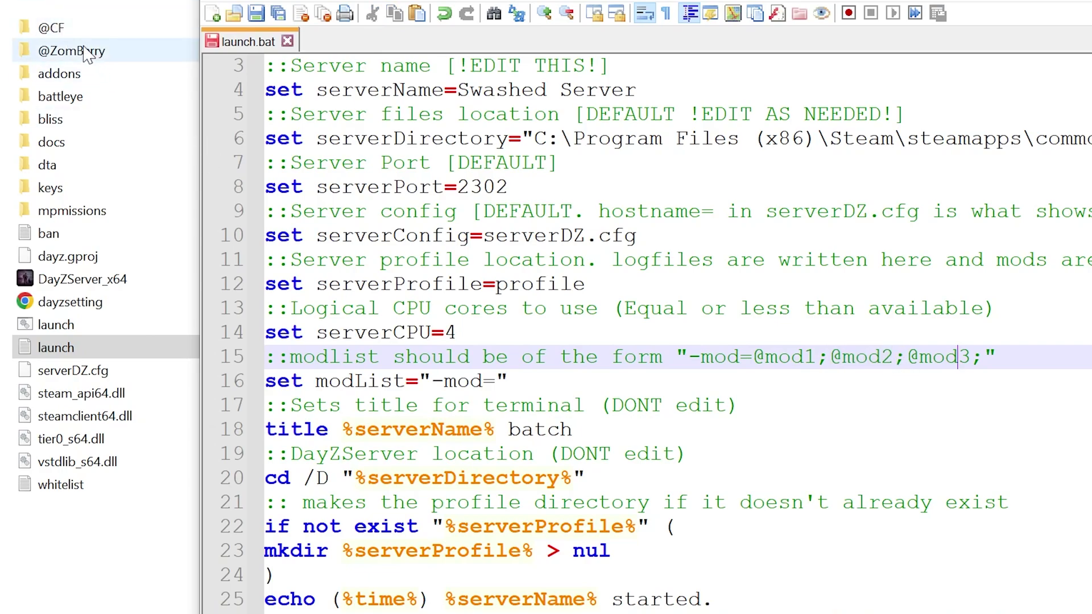
click(478, 383)
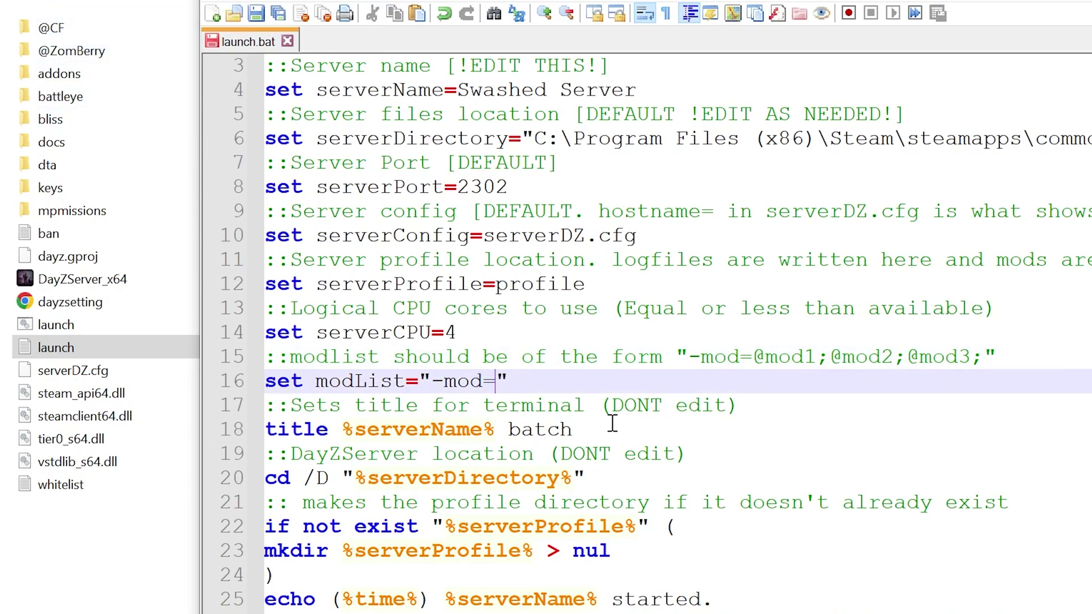
text(@CF;@ZomBerry;)
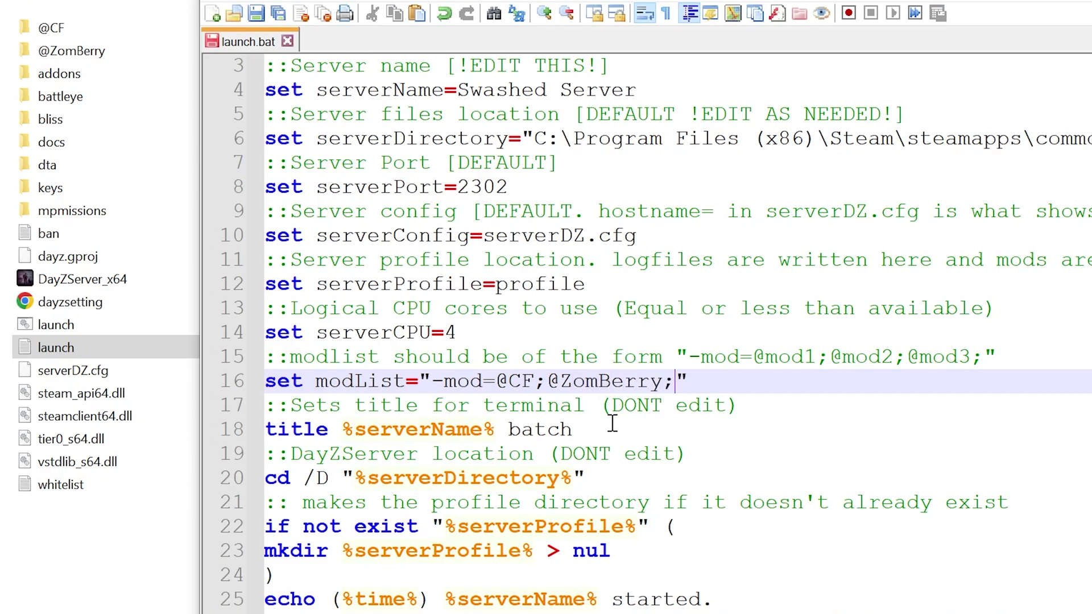
key(ctrl+s)
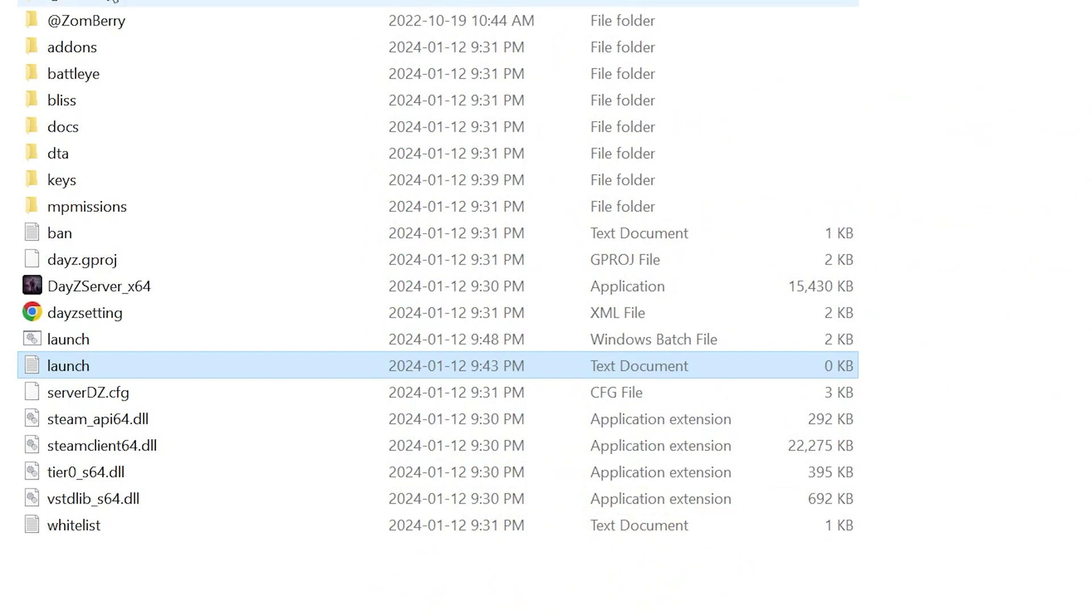
Run the 'launch' Windows Batch File to start the DayZ server.
click(106, 343)
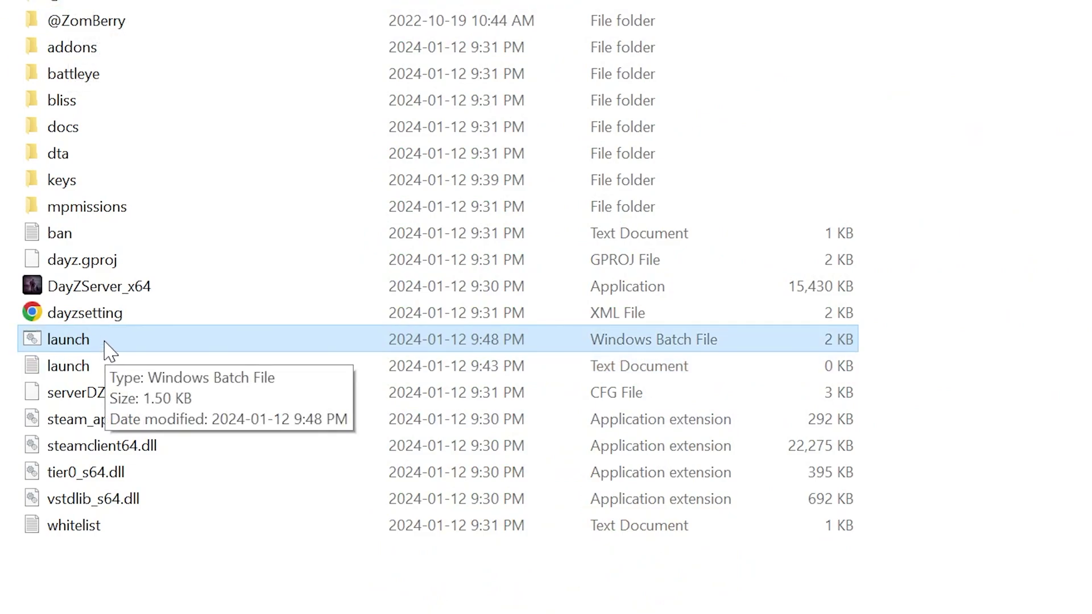
double_click(104, 342)
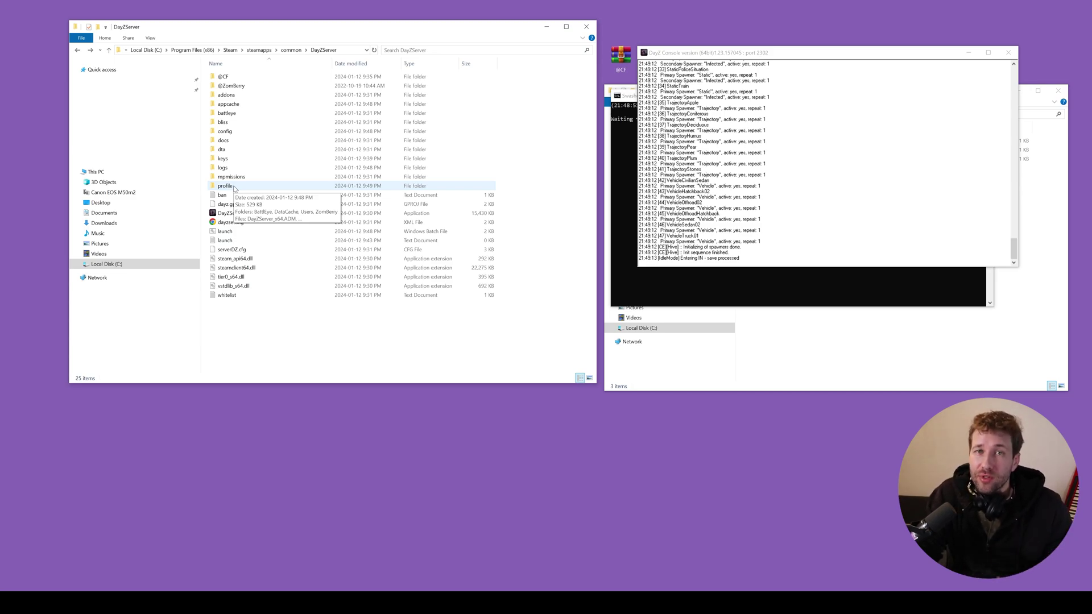
Go into profile > ZomBerry and edit admins.cfg with Notepad++.
click(239, 188)
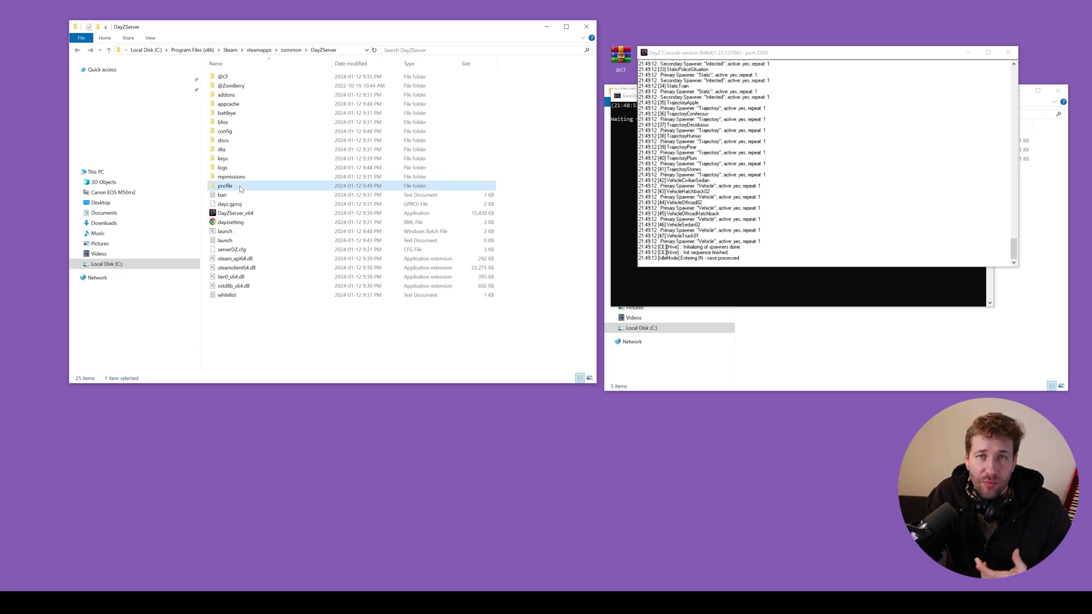
double_click(240, 188)
click(243, 108)
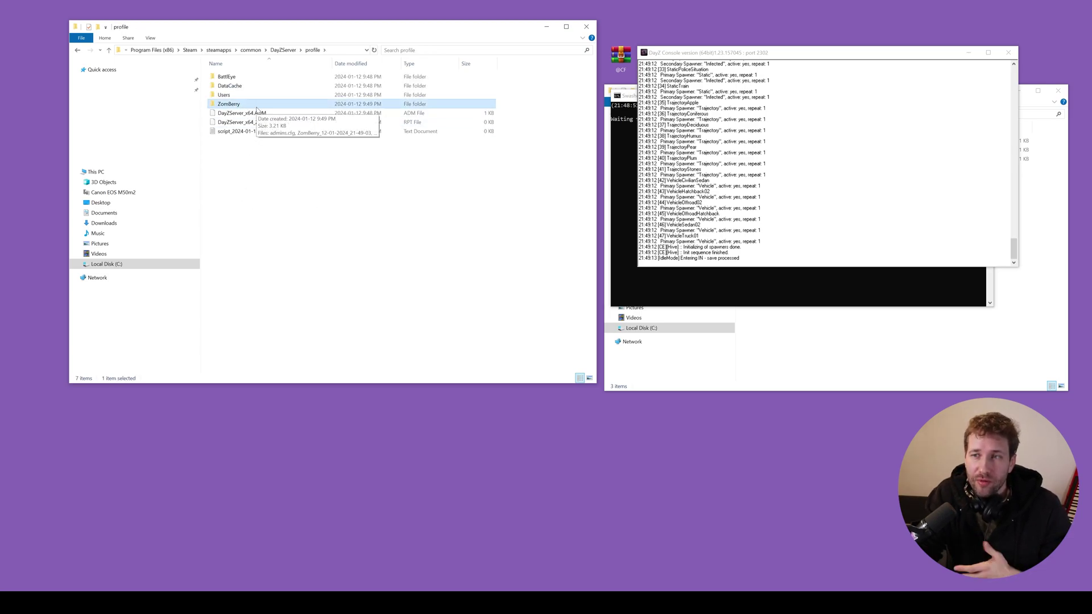
double_click(256, 108)
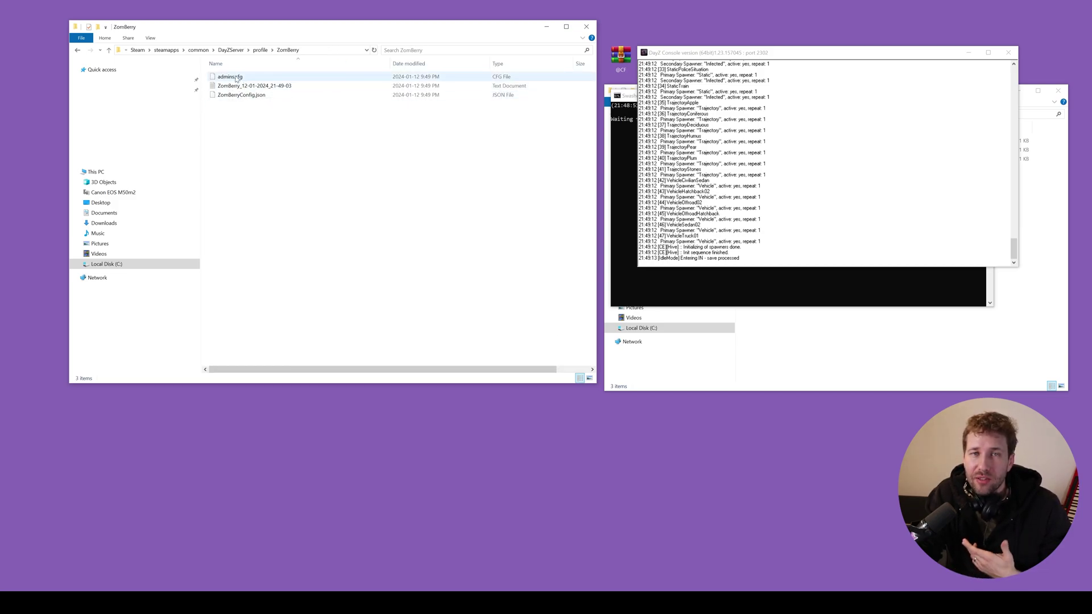
right_click(236, 79)
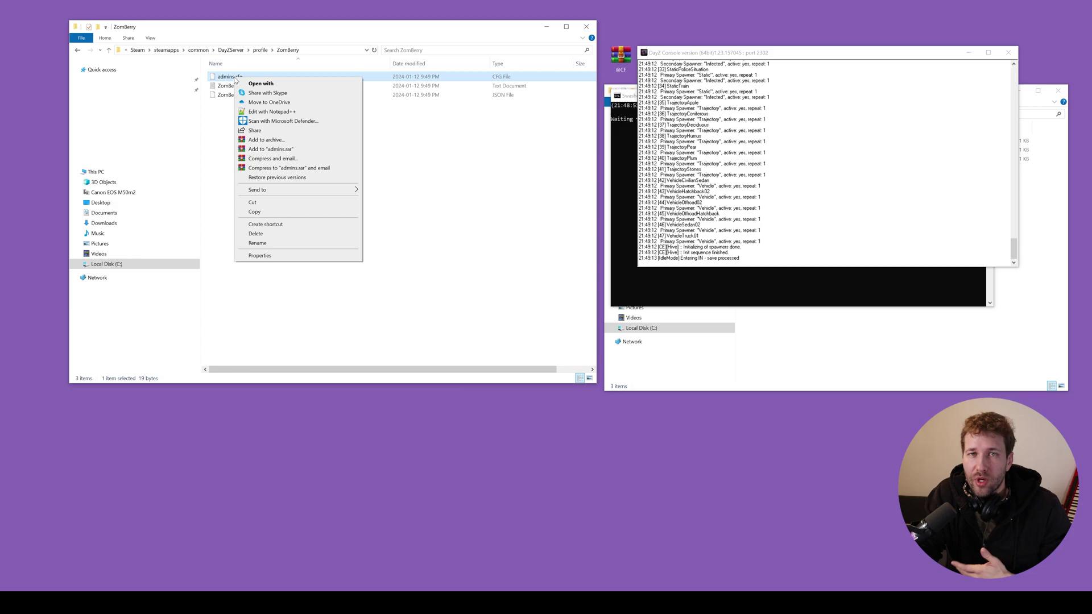
click(280, 112)
Delete the existing admin Steam ID on line 1 of admins.cfg.
double_click(347, 95)
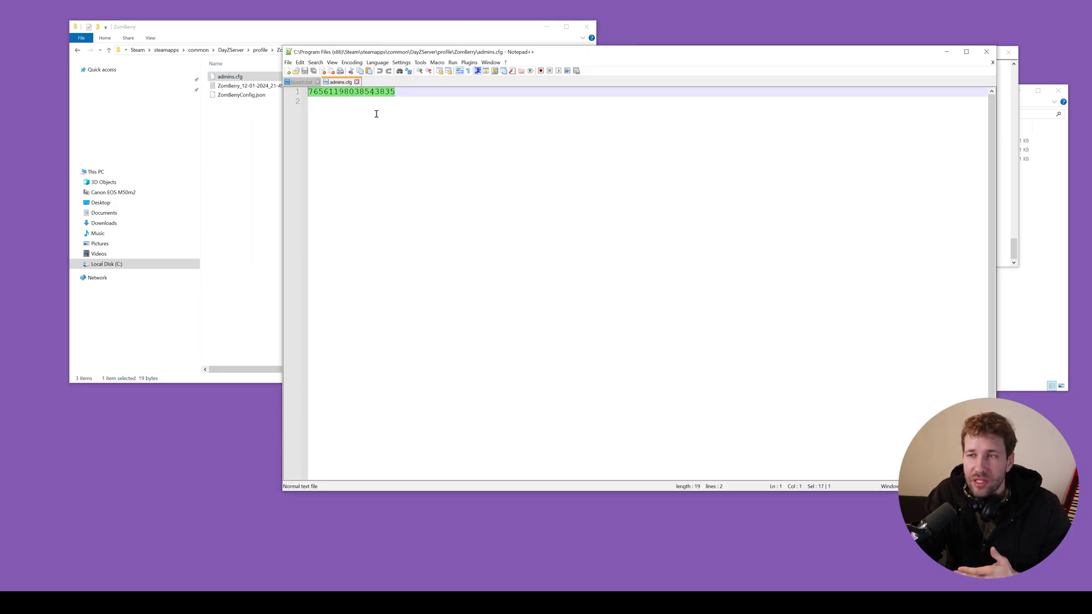
key(Right)
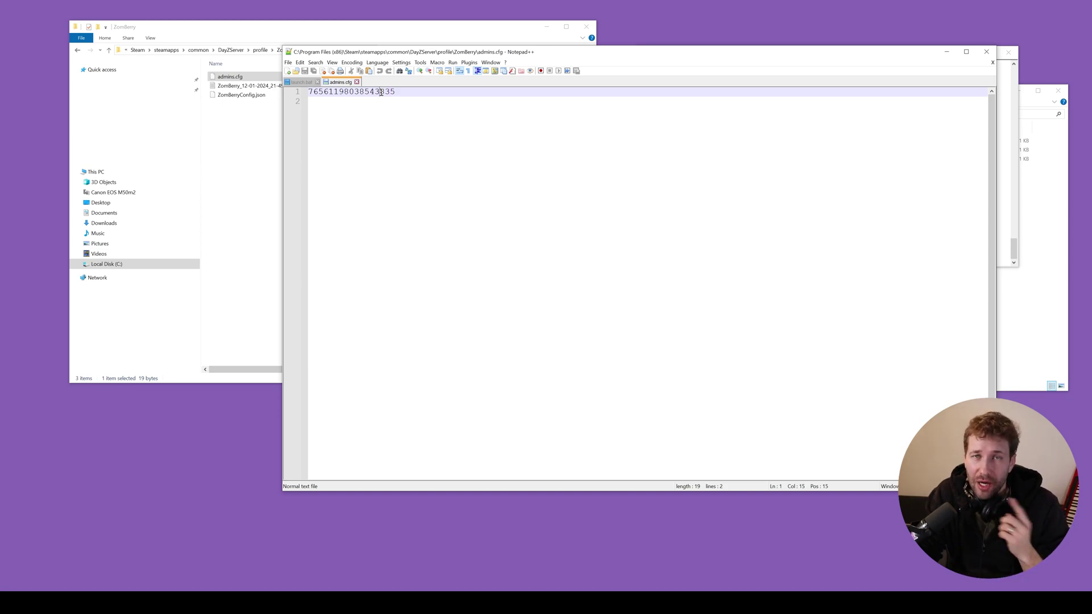
double_click(381, 92)
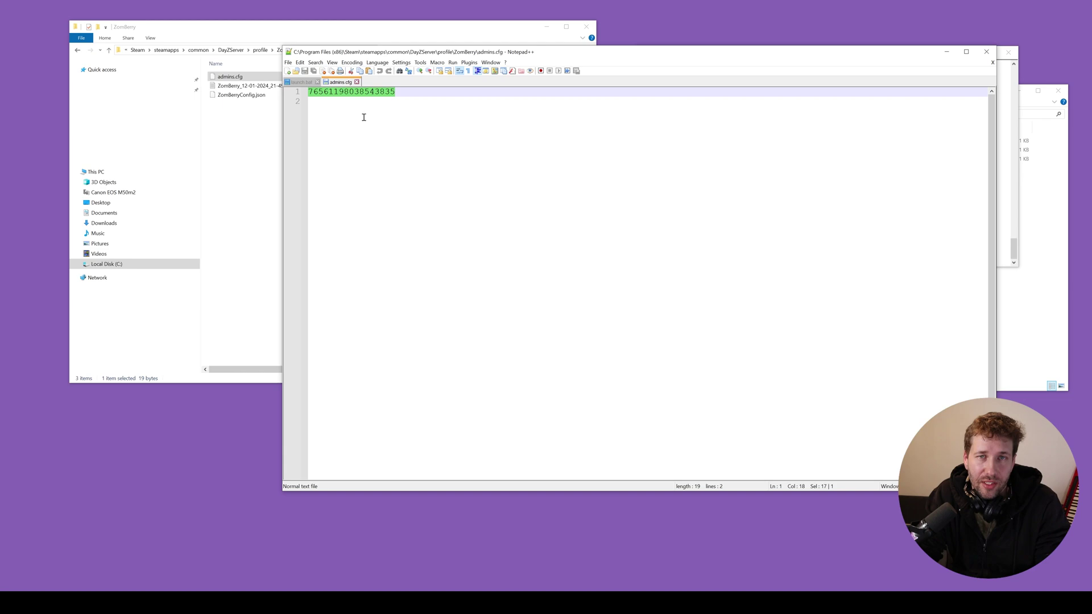
key(BackSpace)
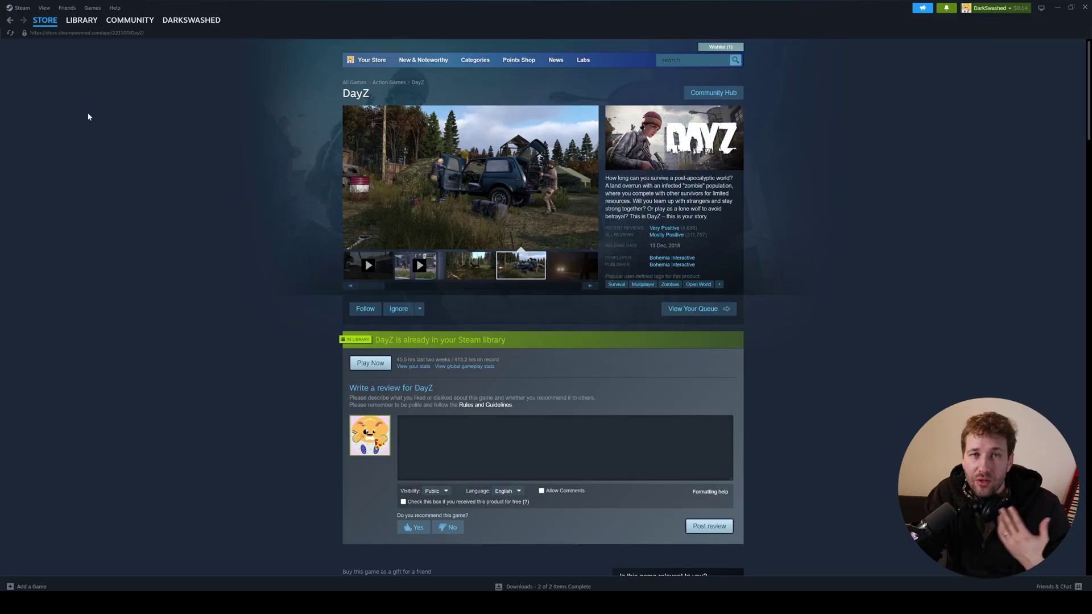
Open your Steam profile from the account menu and copy its page URL.
mouse_move(200, 24)
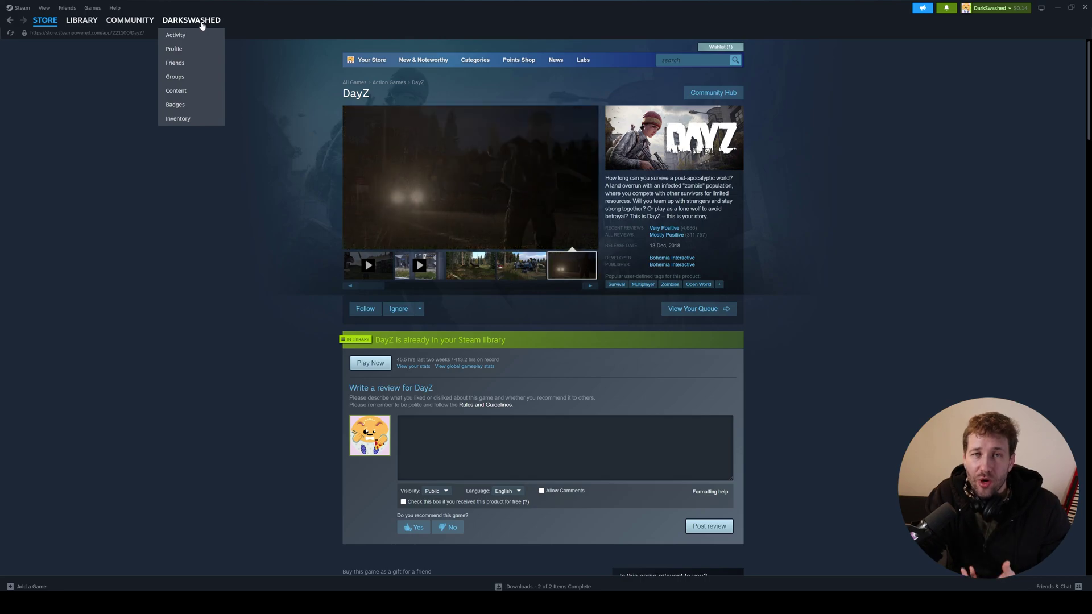
click(194, 51)
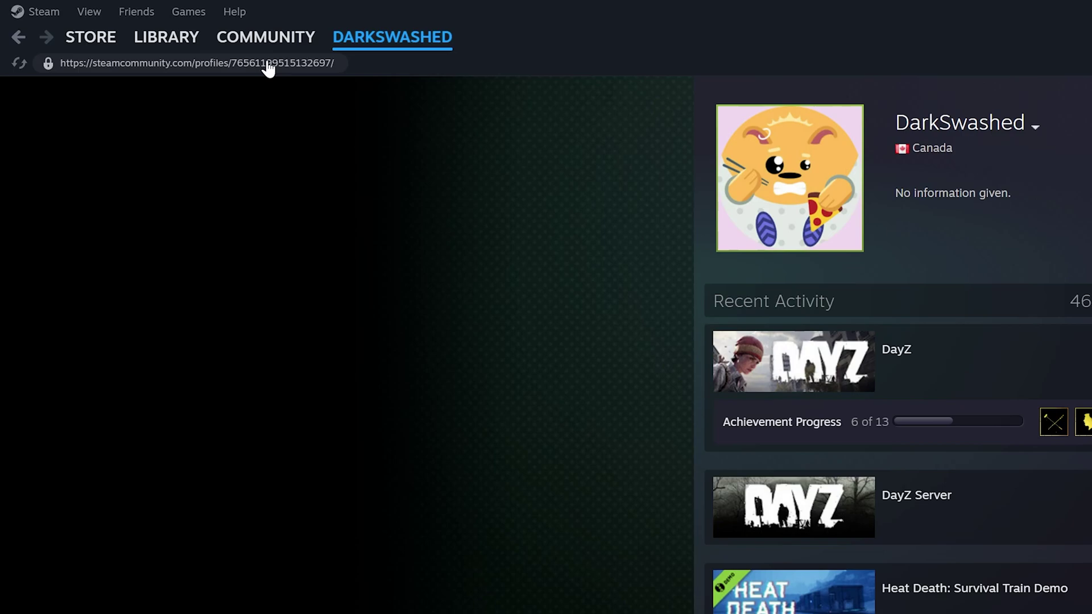
click(266, 65)
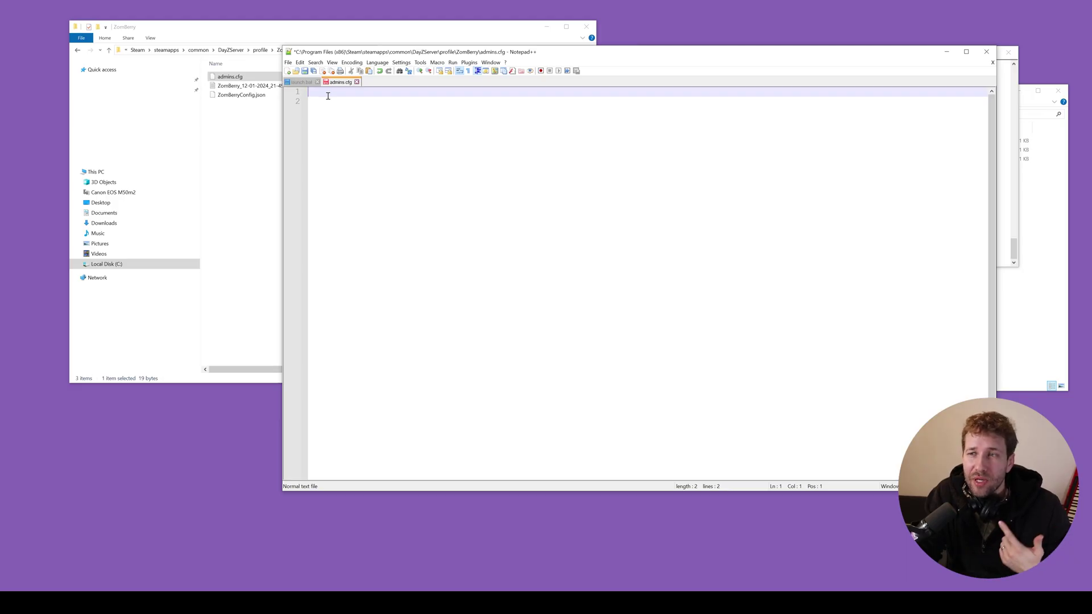
Paste the profile URL into admins.cfg and trim it to just the numeric Steam ID.
right_click(327, 96)
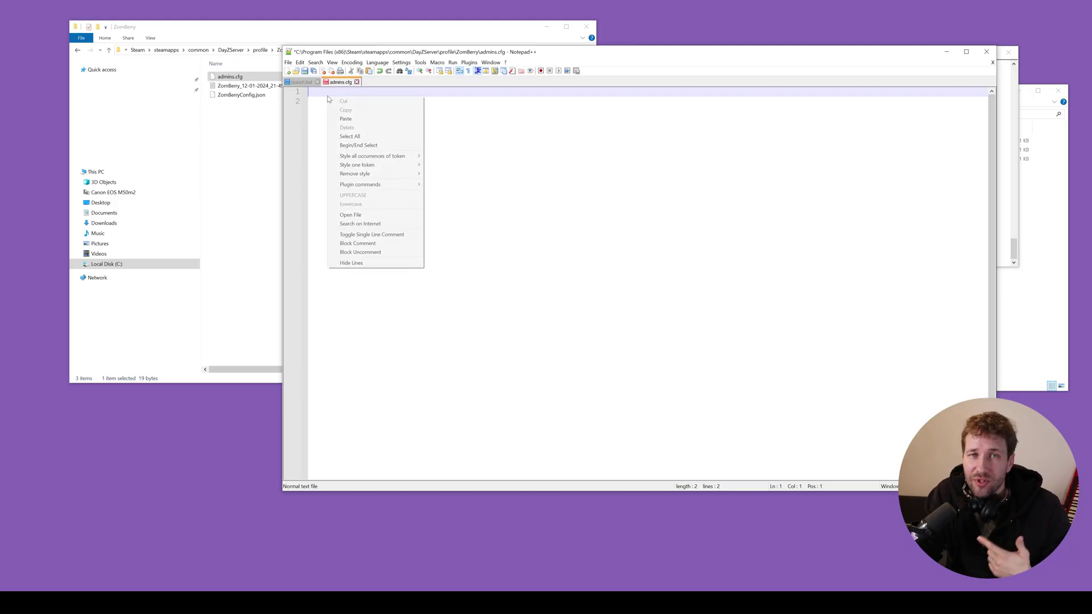
click(365, 120)
key(BackSpace)
key(Home)
key(Delete)
key(Delete)
key(Delete)
key(Delete)
key(Delete)
key(Delete)
key(Delete)
key(Delete)
key(Delete)
key(Delete)
key(Delete)
key(Delete)
key(Delete)
key(Delete)
key(Delete)
key(Delete)
key(Delete)
key(Delete)
key(Delete)
key(Delete)
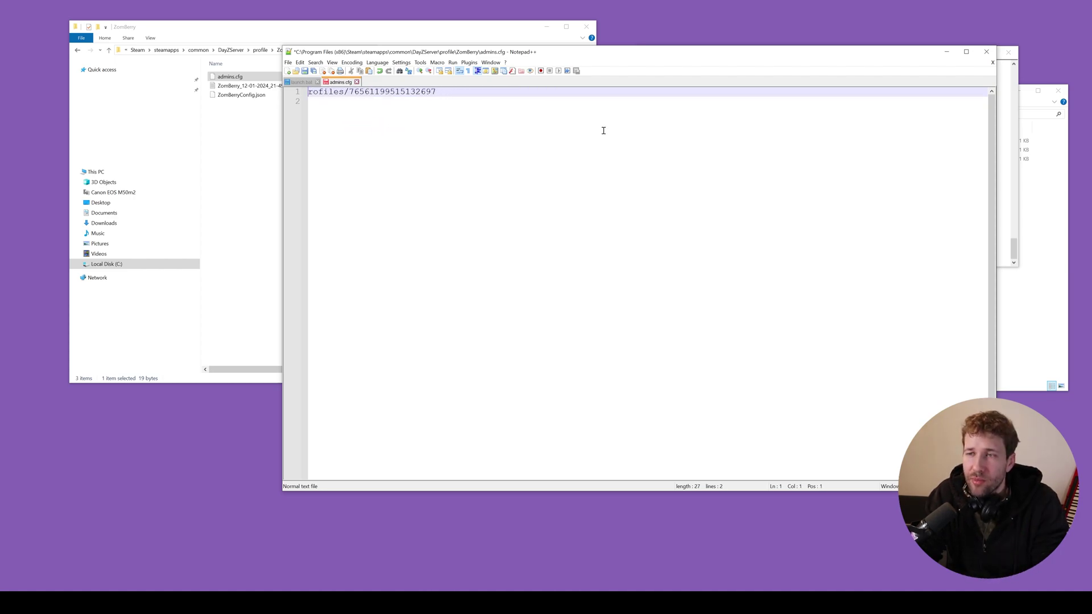
key(Delete)
key(Delete)
click(475, 134)
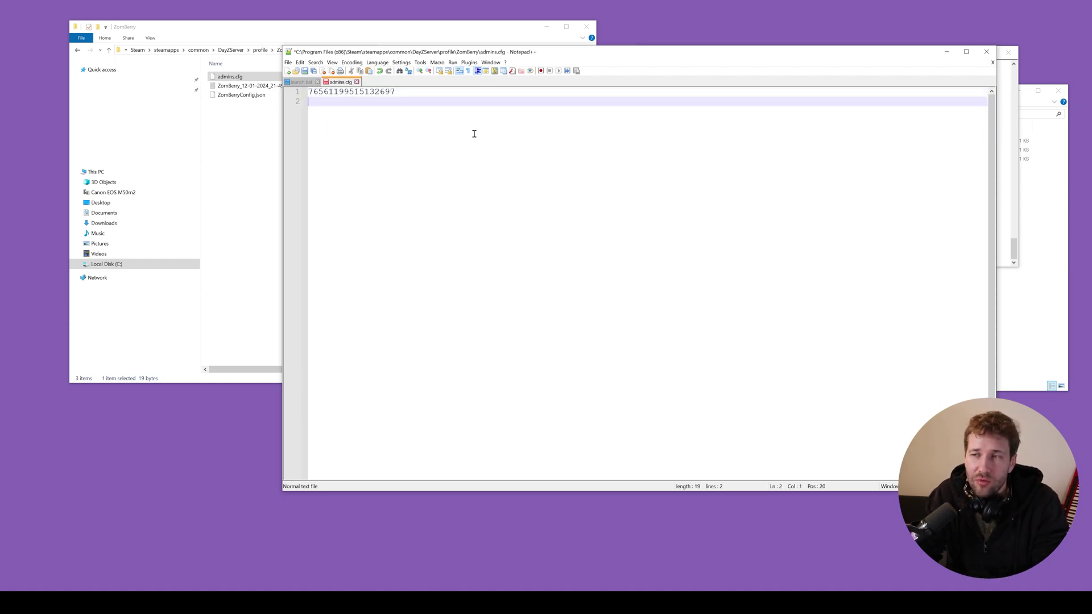
Save admins.cfg and restart the server from its console.
key(ctrl+s)
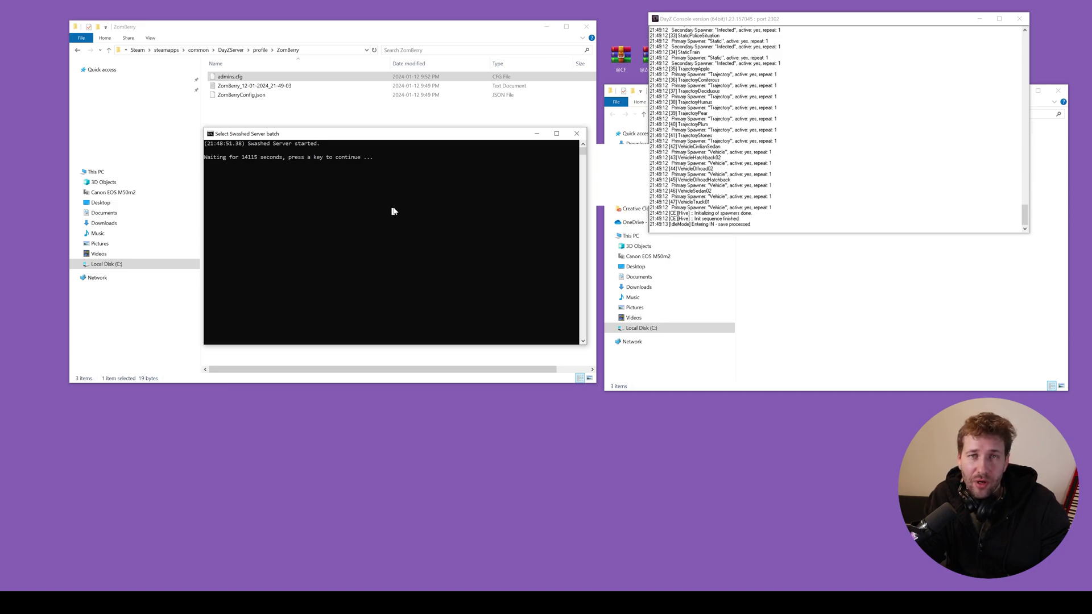
key(Return)
key(Return)
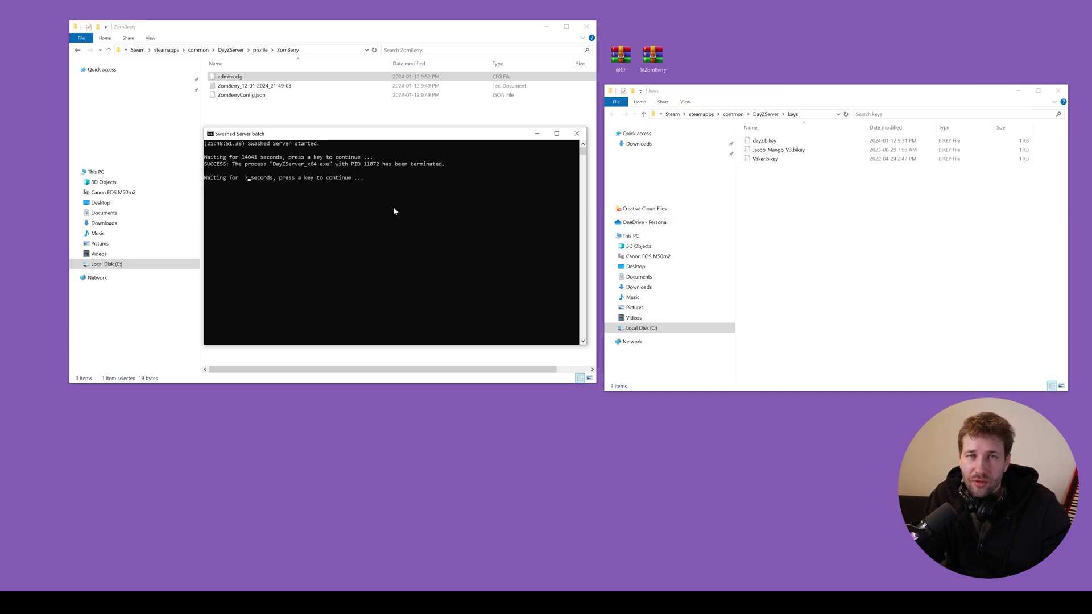
key(Return)
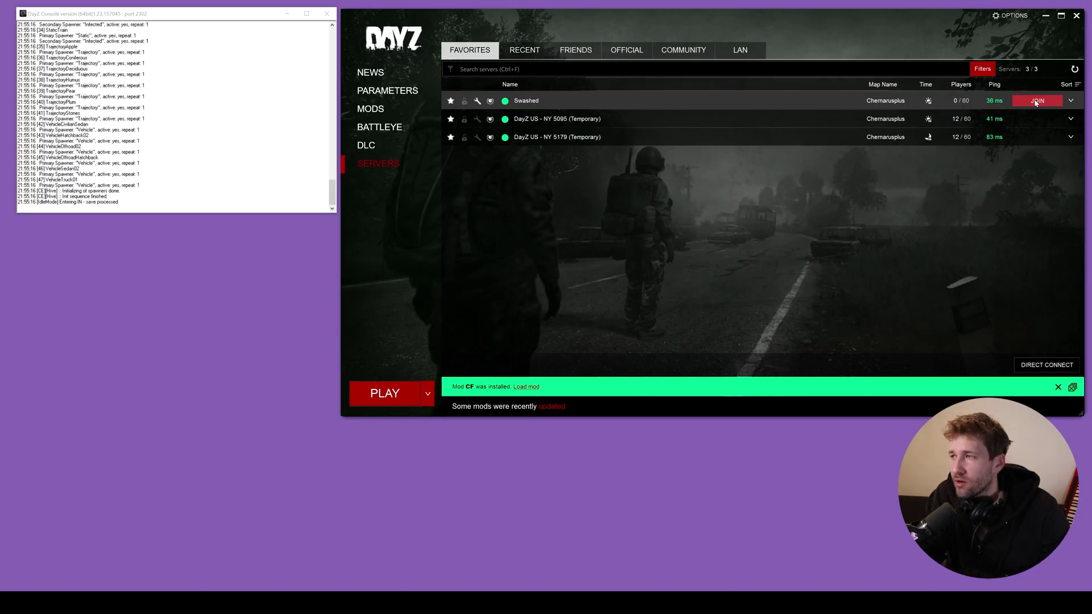
Open the Swashed server's details in Favorites to load its required mods.
click(1036, 101)
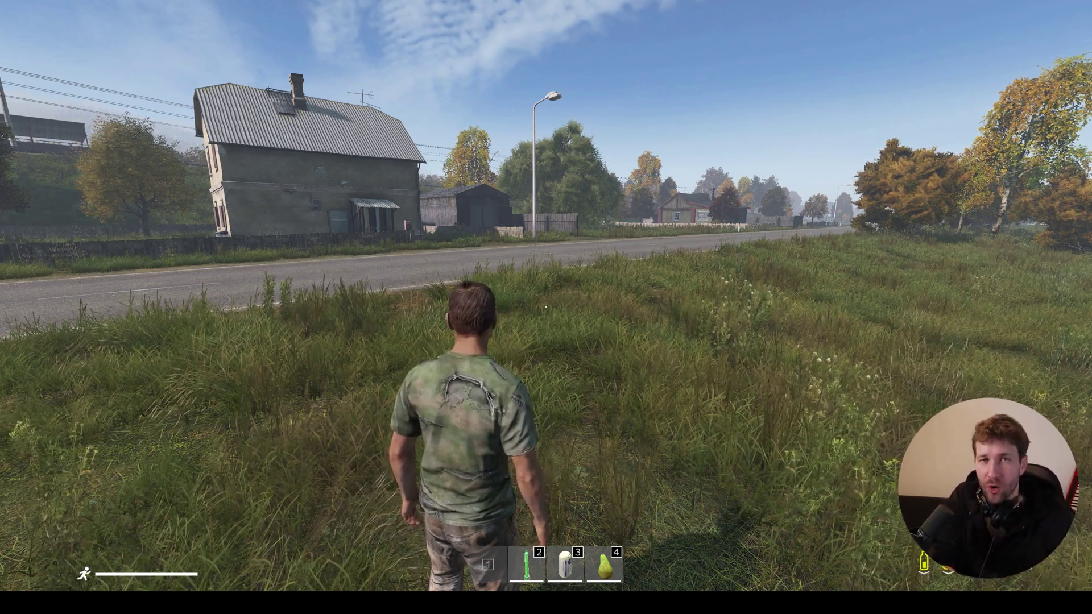
Bring up the ZomBerry Admin Tools menu in-game, showing Teleport, Heal and god mode functions.
key(m)
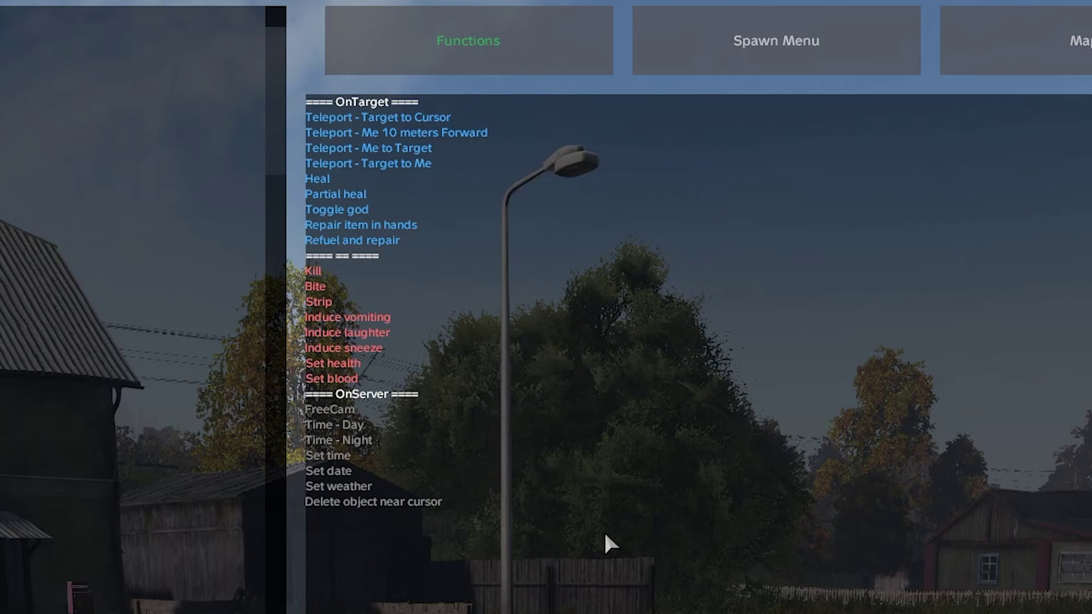